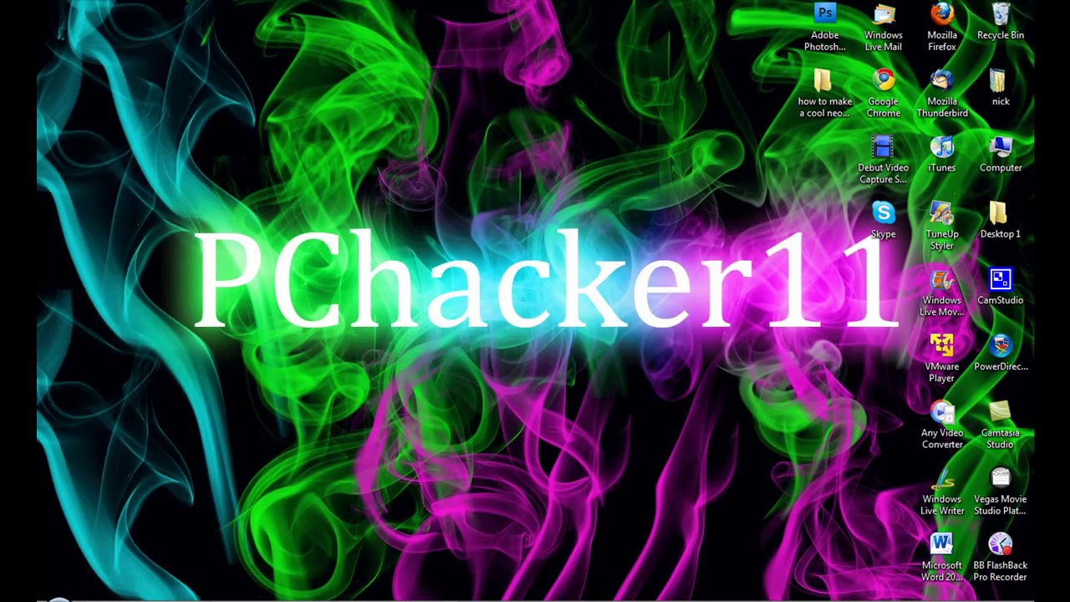
- Bring the Brusheezy Real Smoke brushes download page back into view
key(alt+Tab)
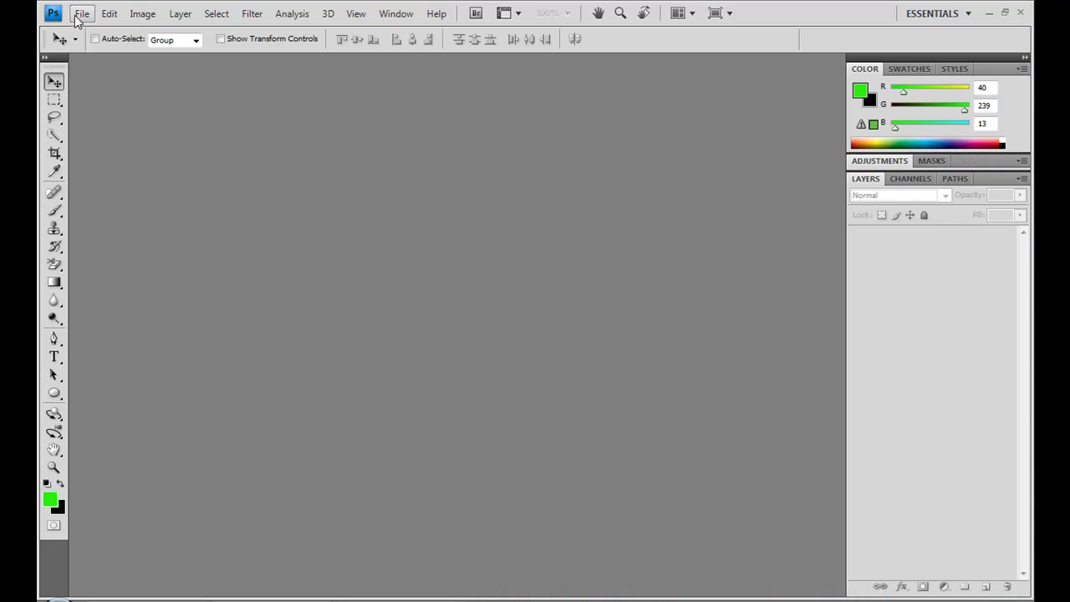
- Create a 1280×800 px, 72 ppi document named 'smoke neon 1' with a black background
click(81, 14)
click(97, 31)
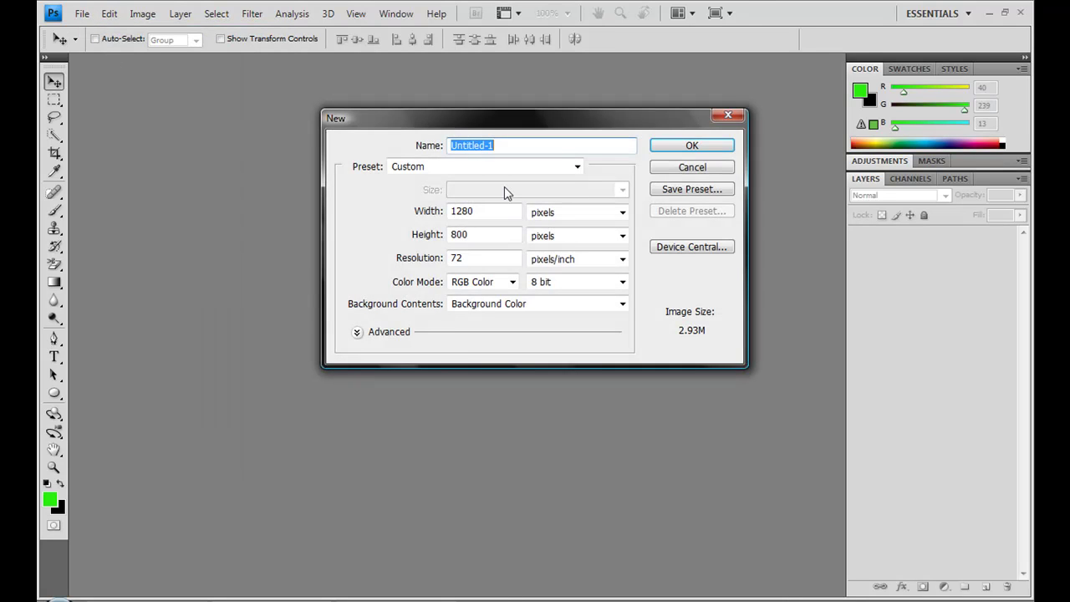
text(smoke neon 1)
click(694, 146)
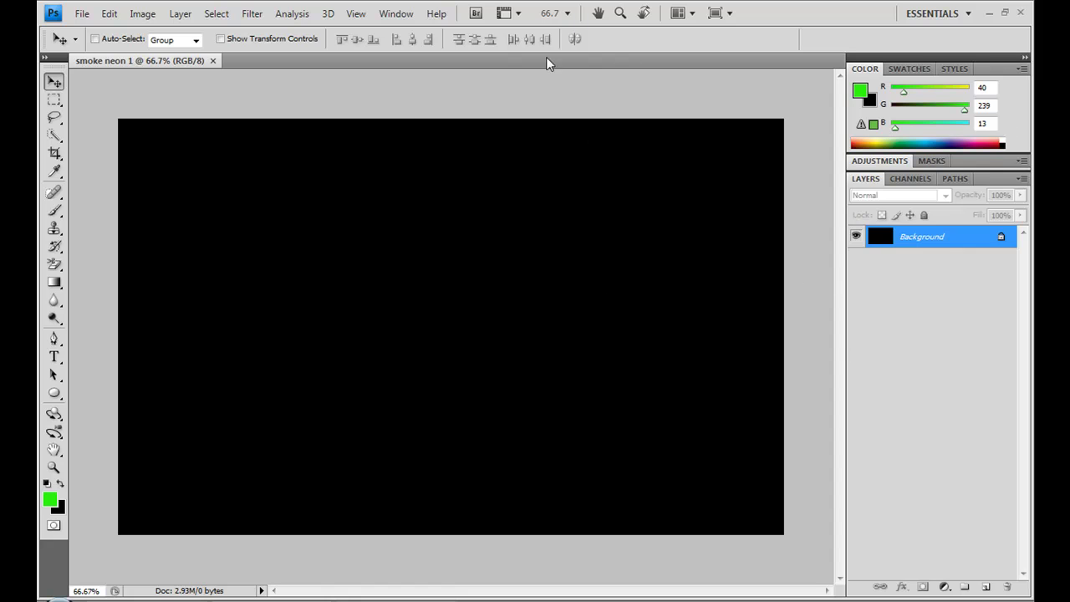
- Add a new empty layer, select the Brush tool and load the Real Smoke brush set
click(987, 586)
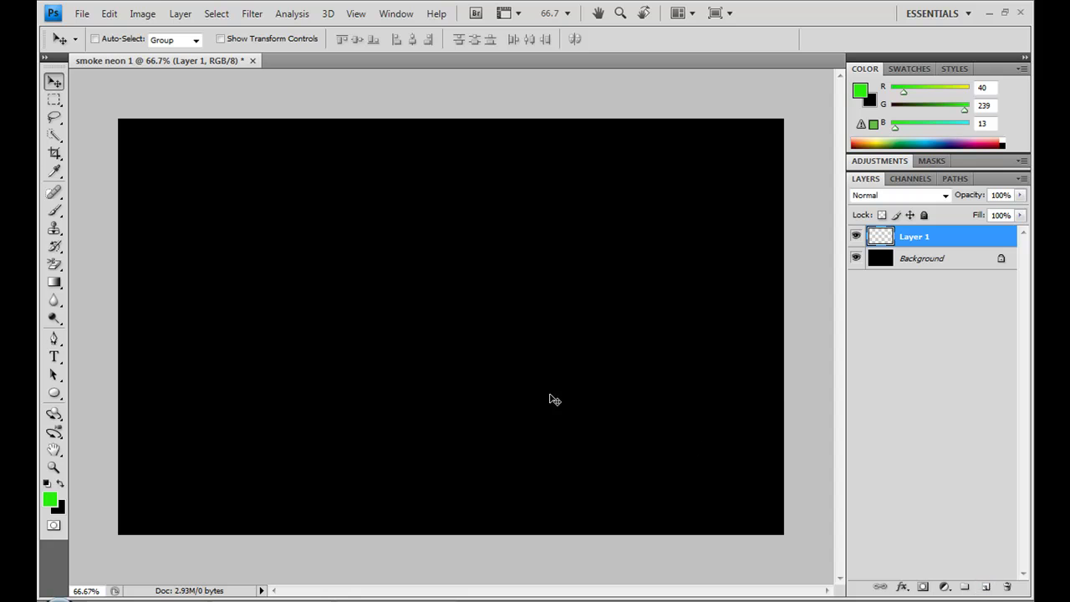
click(53, 209)
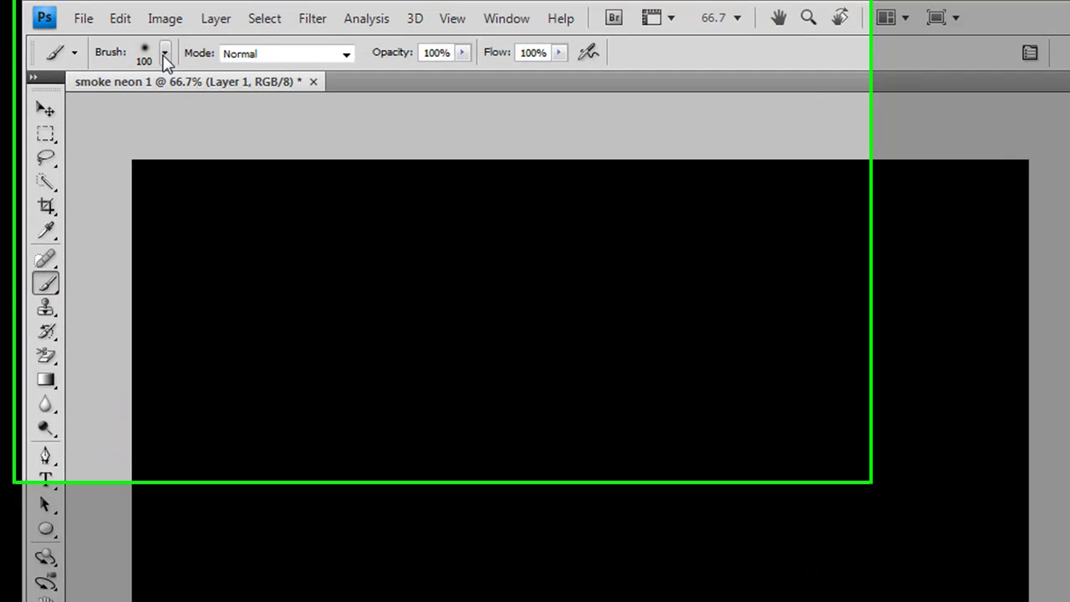
click(164, 54)
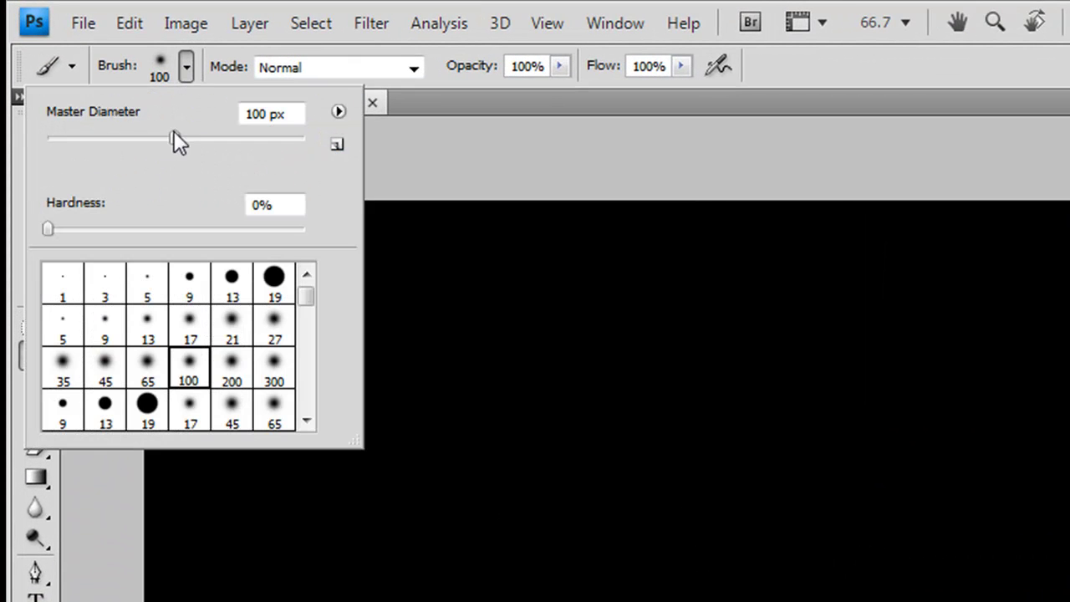
drag(308, 297, 301, 420)
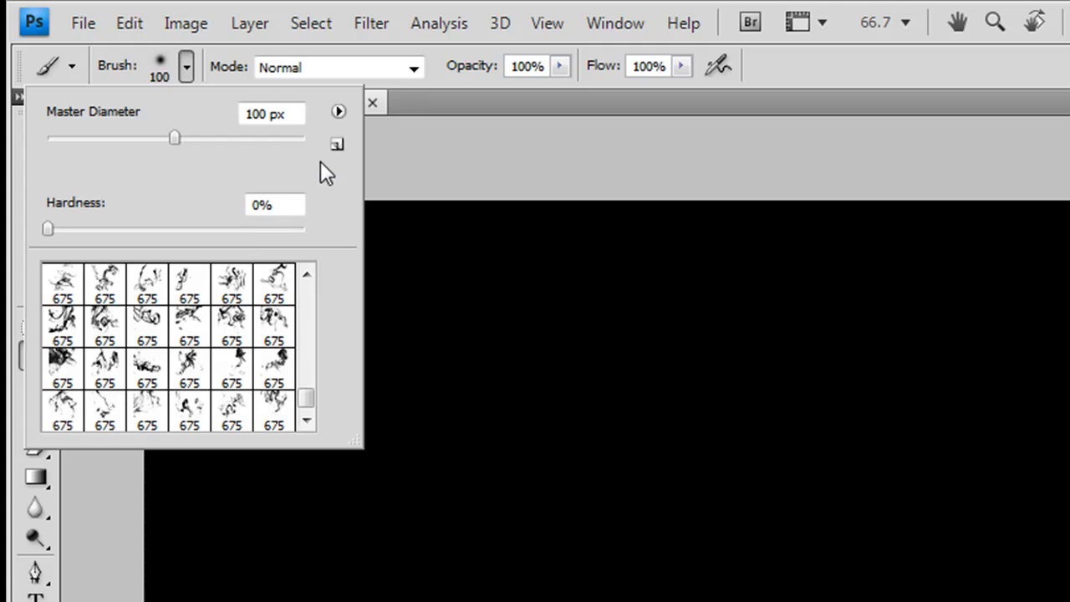
click(338, 112)
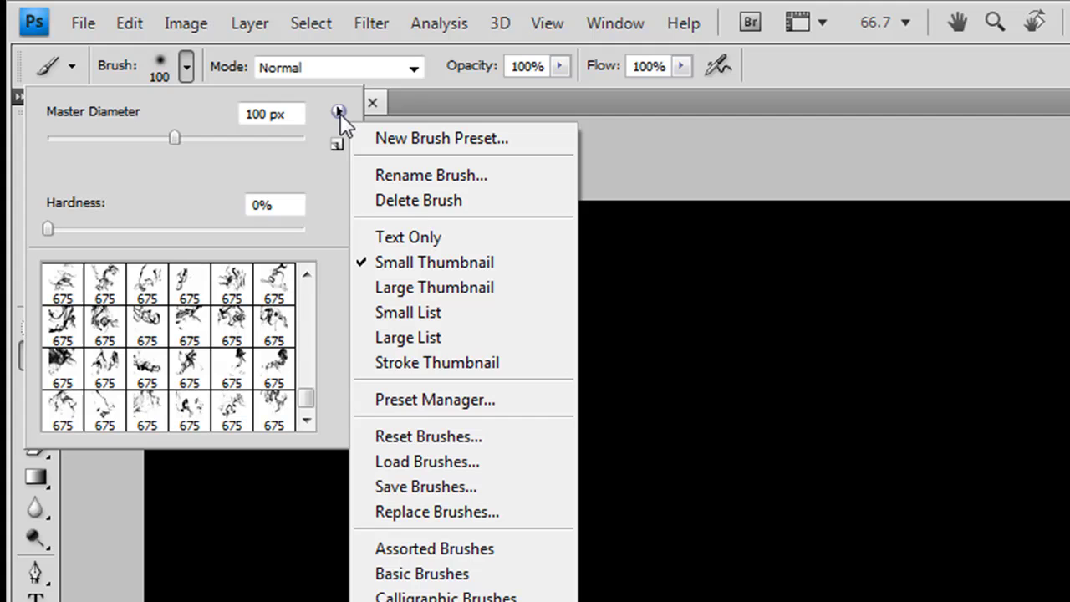
click(432, 468)
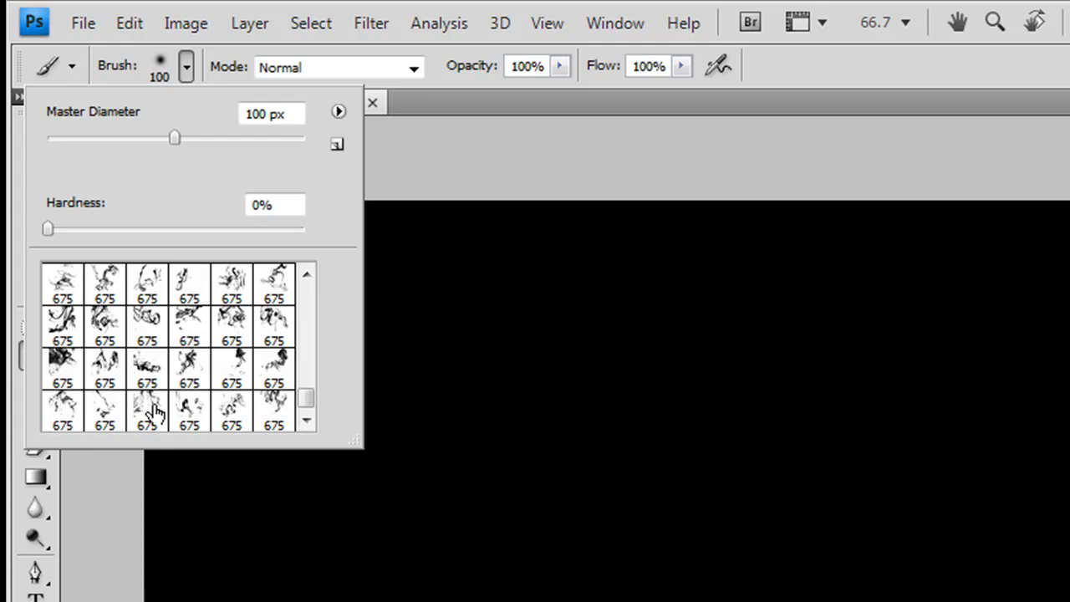
- Stamp green smoke with three different smoke brushes at the upper right and upper left
click(197, 375)
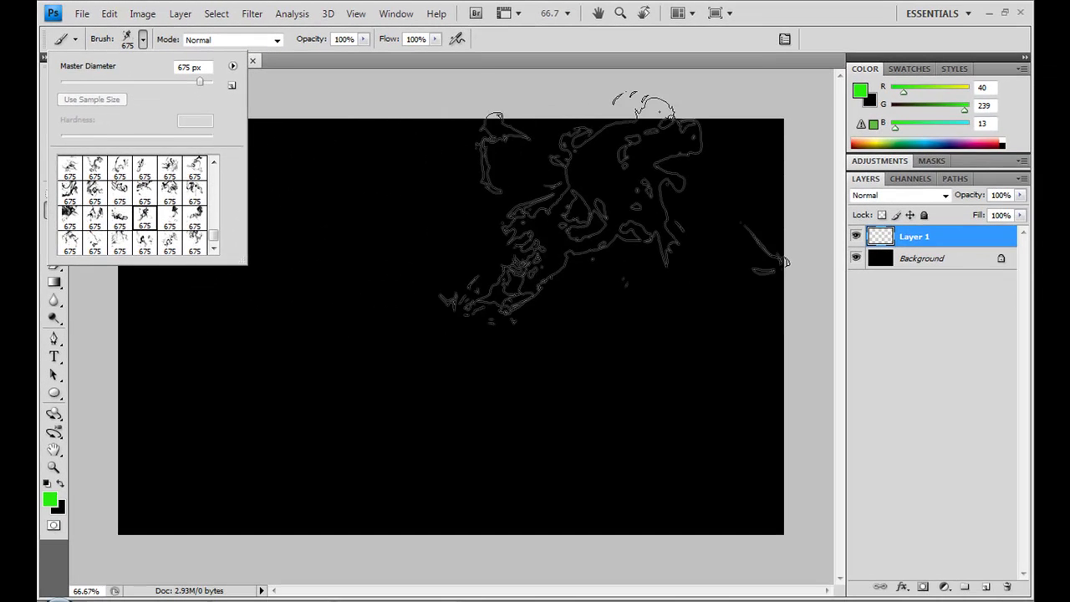
click(648, 228)
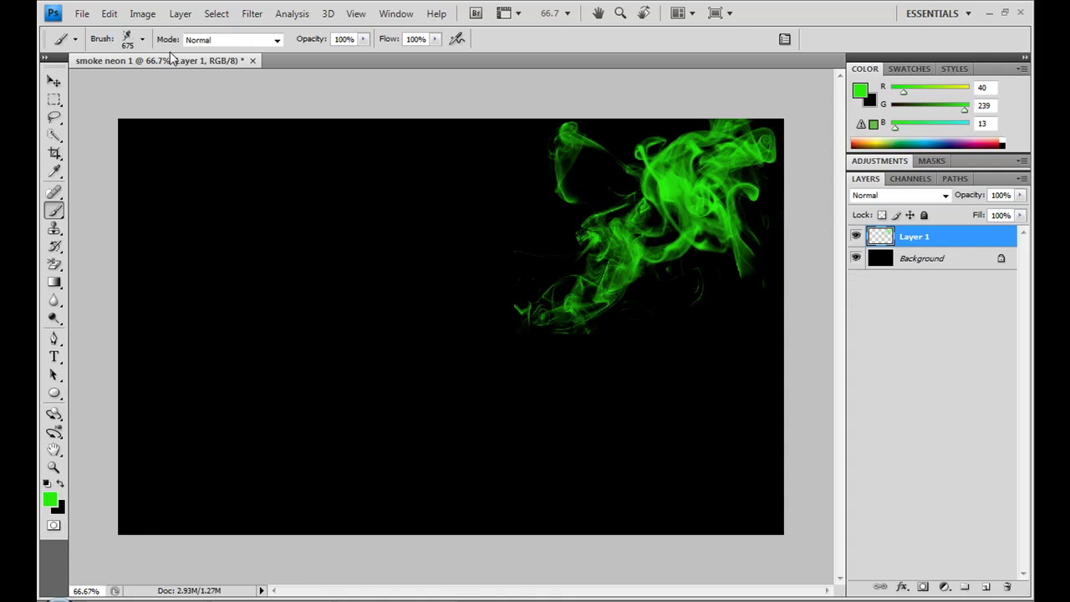
click(142, 39)
click(70, 191)
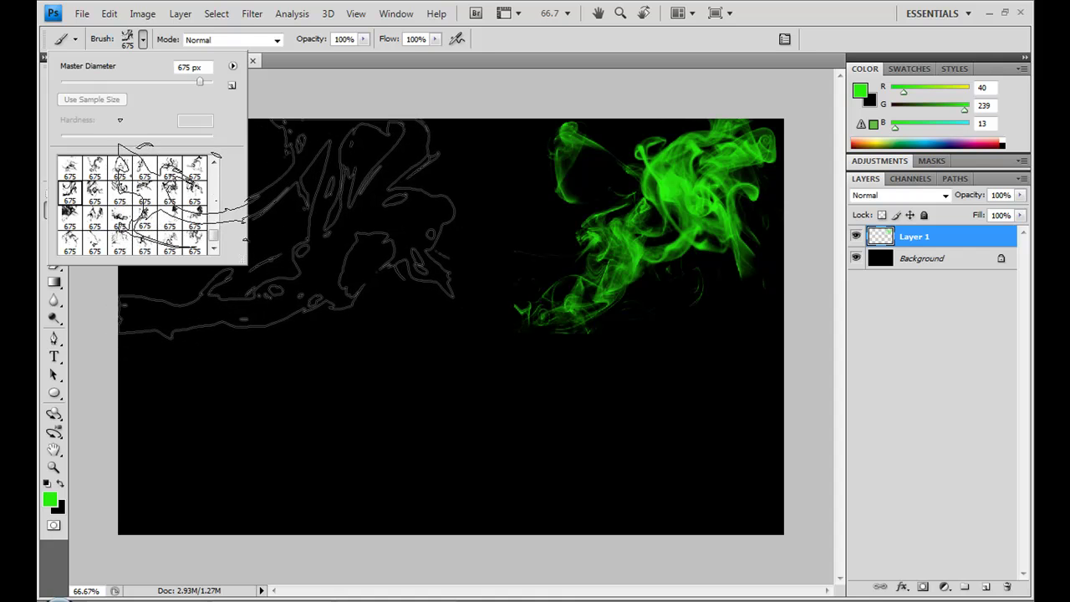
click(286, 231)
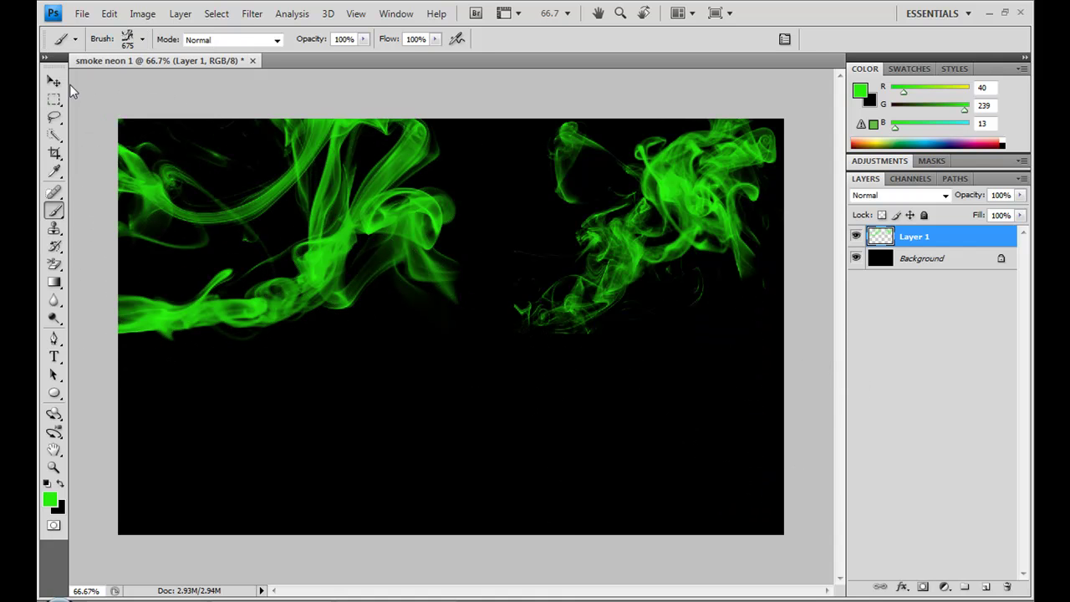
click(143, 39)
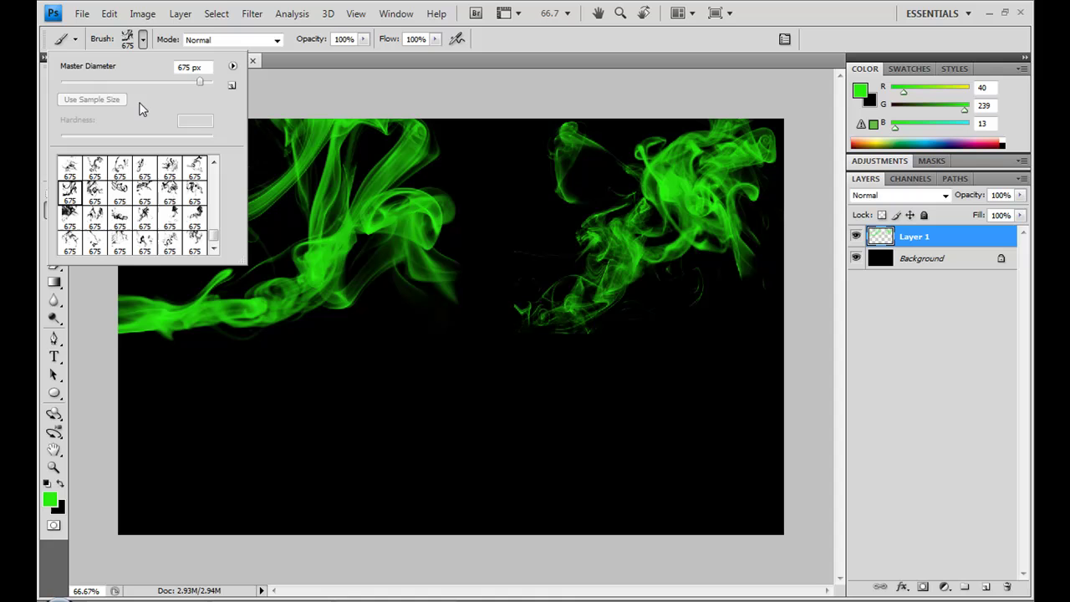
click(69, 218)
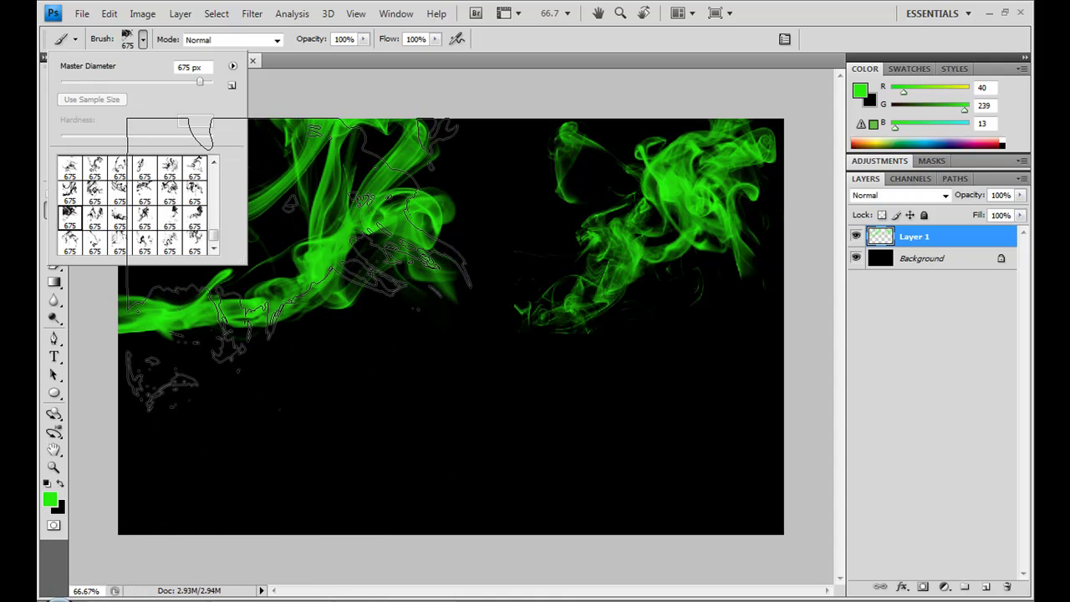
click(300, 311)
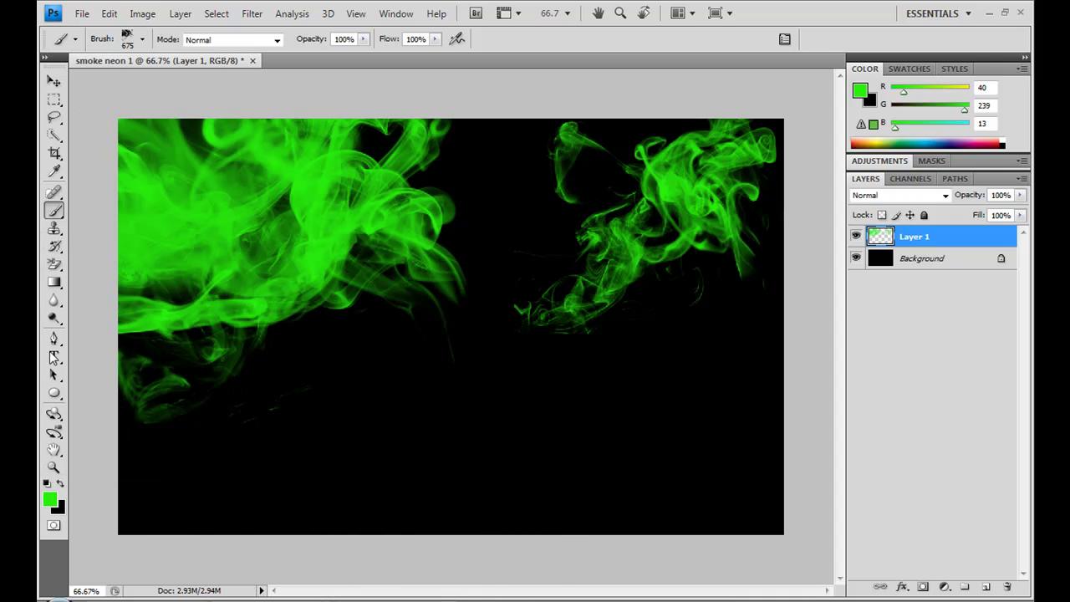
- Set the foreground colour to cyan (13/239/210) and stamp smoke at the lower right
click(49, 502)
drag(587, 147, 588, 194)
click(729, 80)
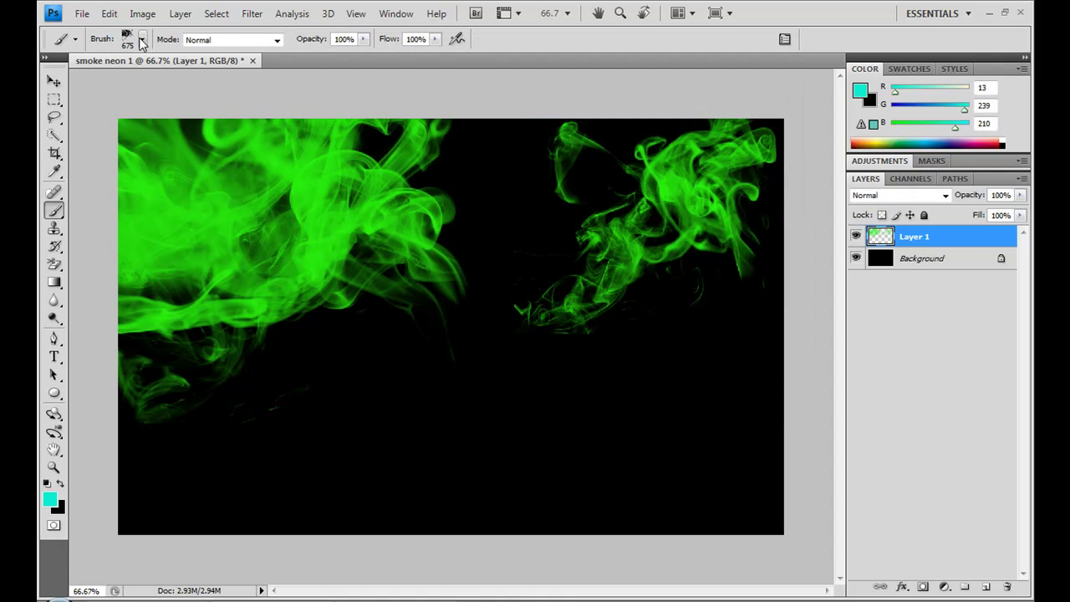
click(142, 42)
click(171, 219)
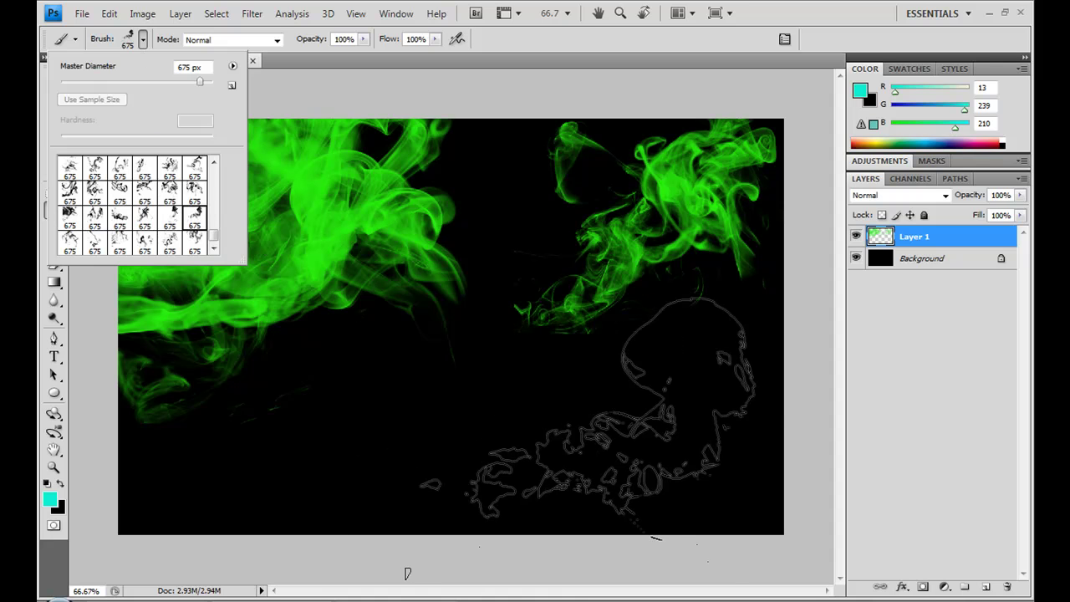
click(611, 434)
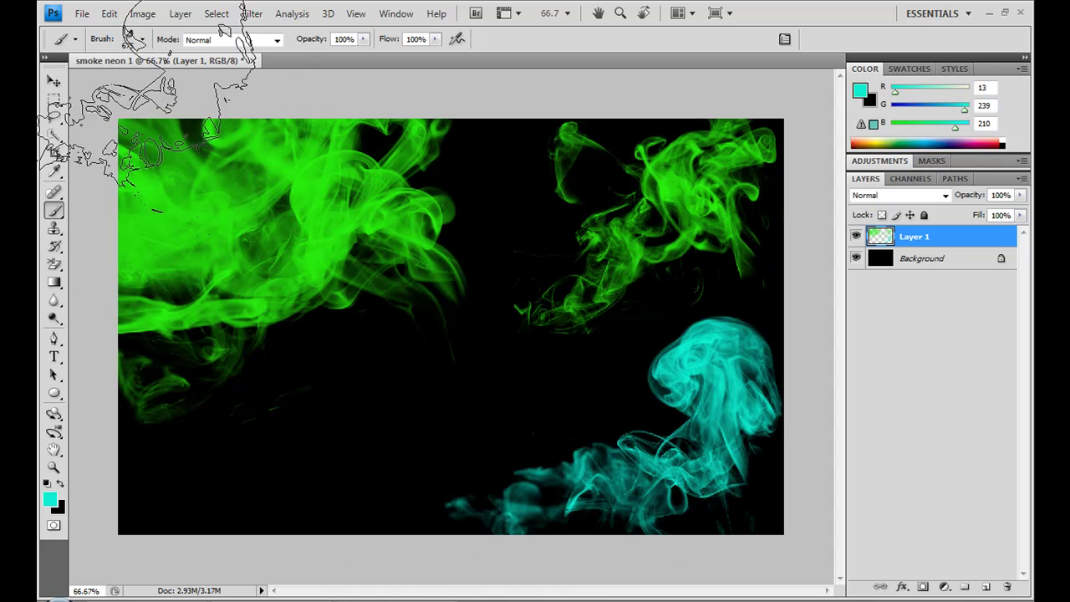
- Stamp more cyan smoke with other brushes across the top centre, lower left and centre-right
click(144, 41)
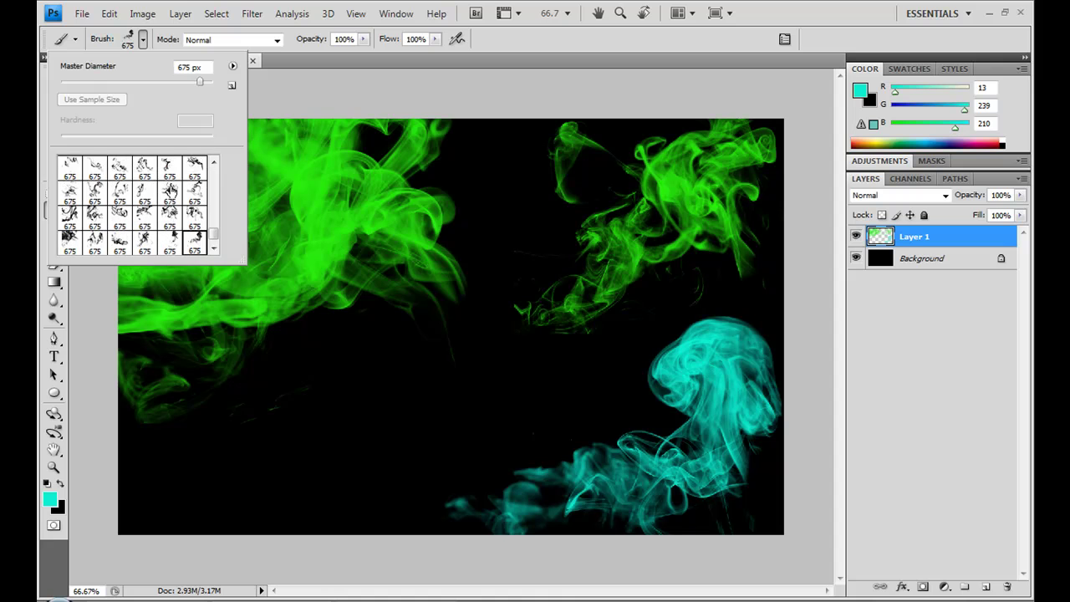
click(169, 192)
click(452, 174)
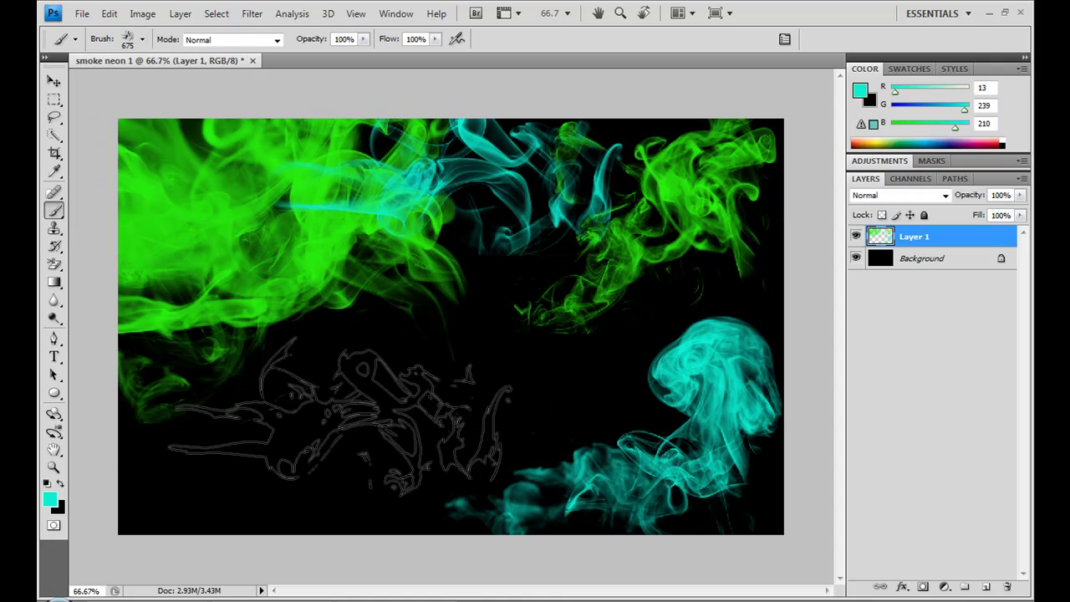
click(247, 468)
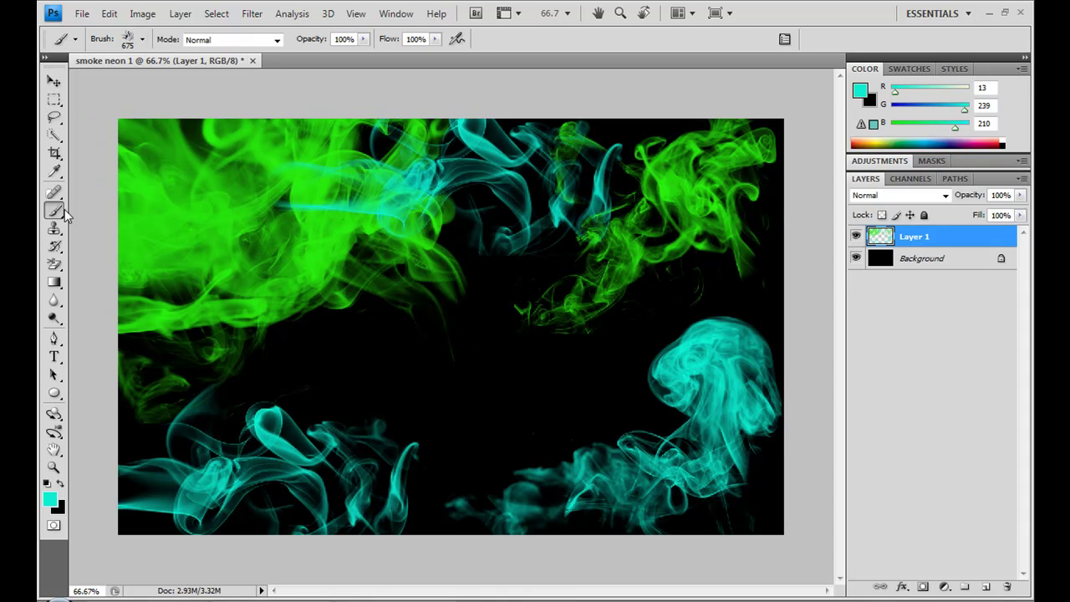
click(144, 40)
click(74, 180)
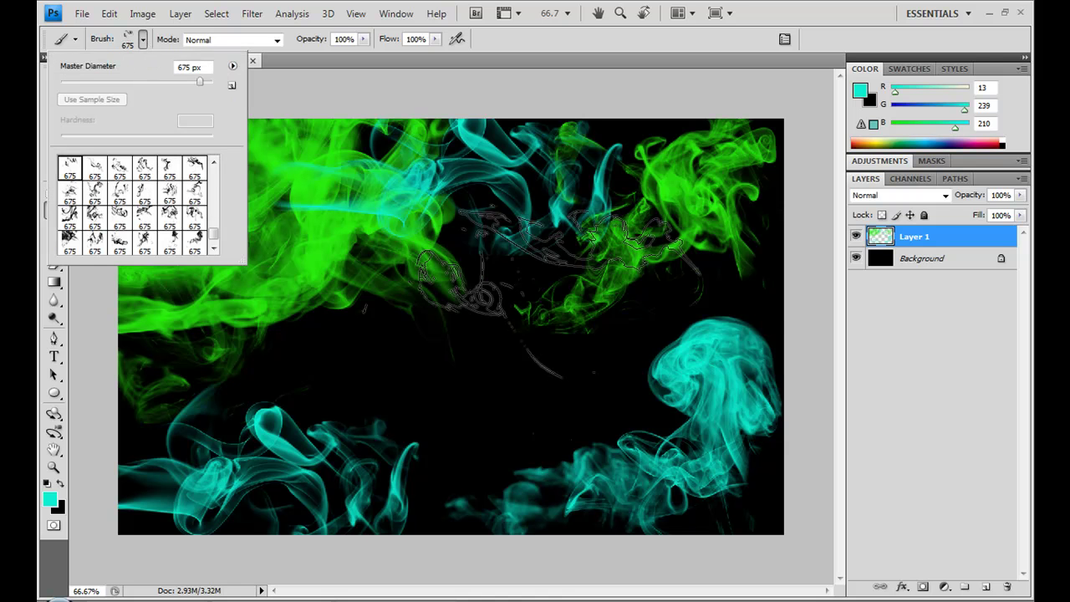
click(641, 346)
click(641, 326)
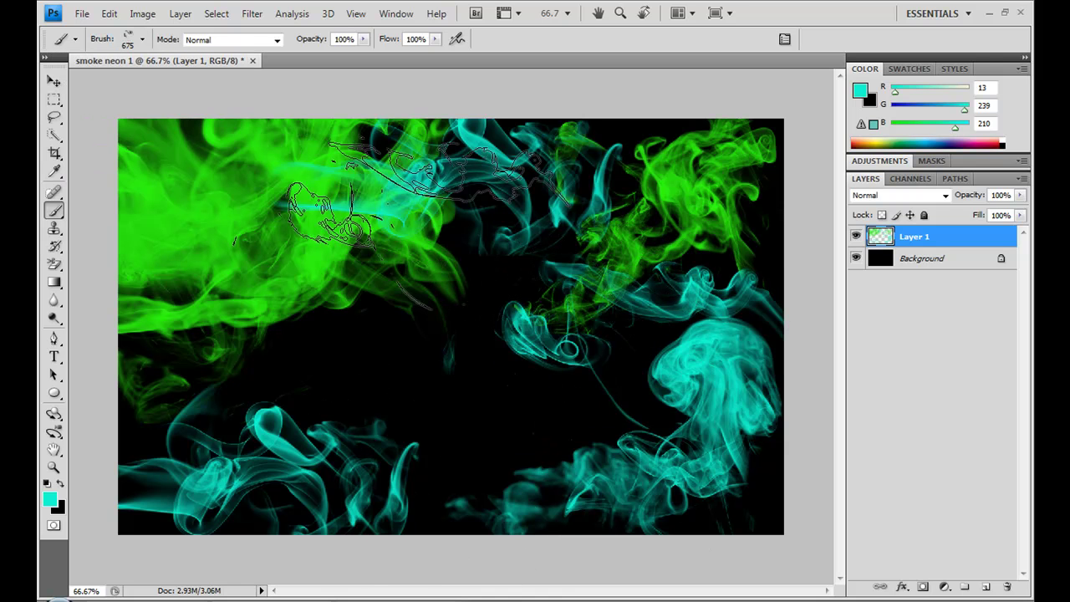
- Switch the foreground to magenta (239/13/215) and stamp a long diagonal streak at lower left
click(49, 500)
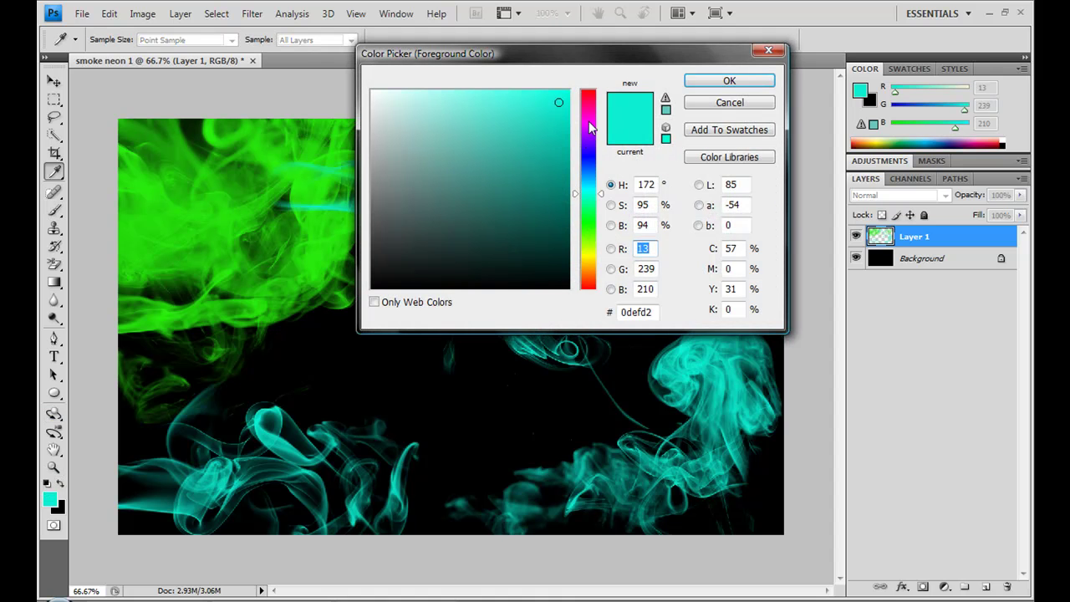
drag(588, 121, 588, 120)
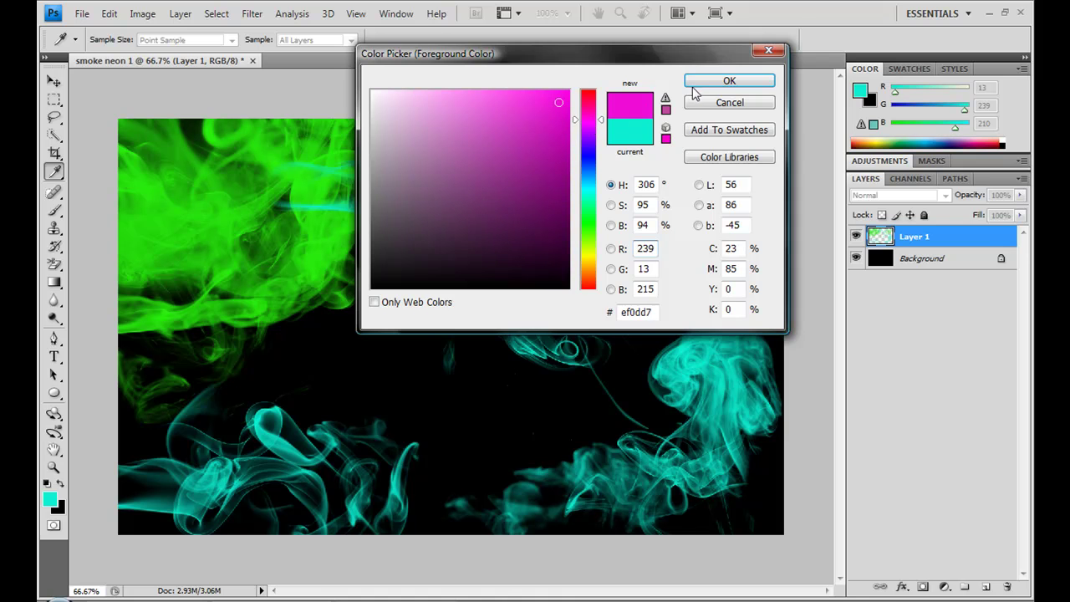
click(700, 83)
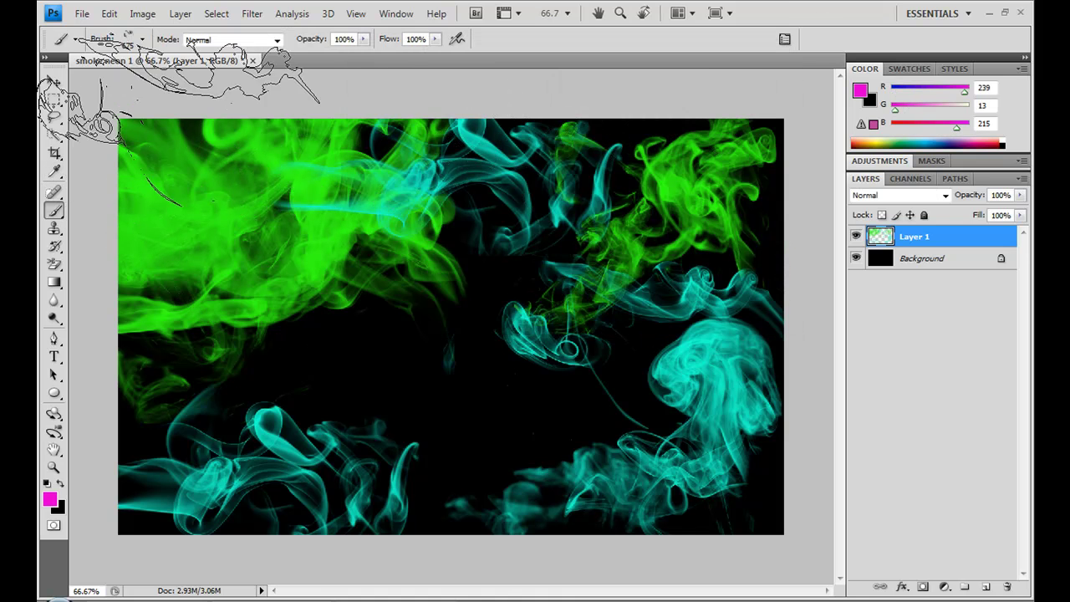
click(142, 39)
scroll(142, 196, down, 3)
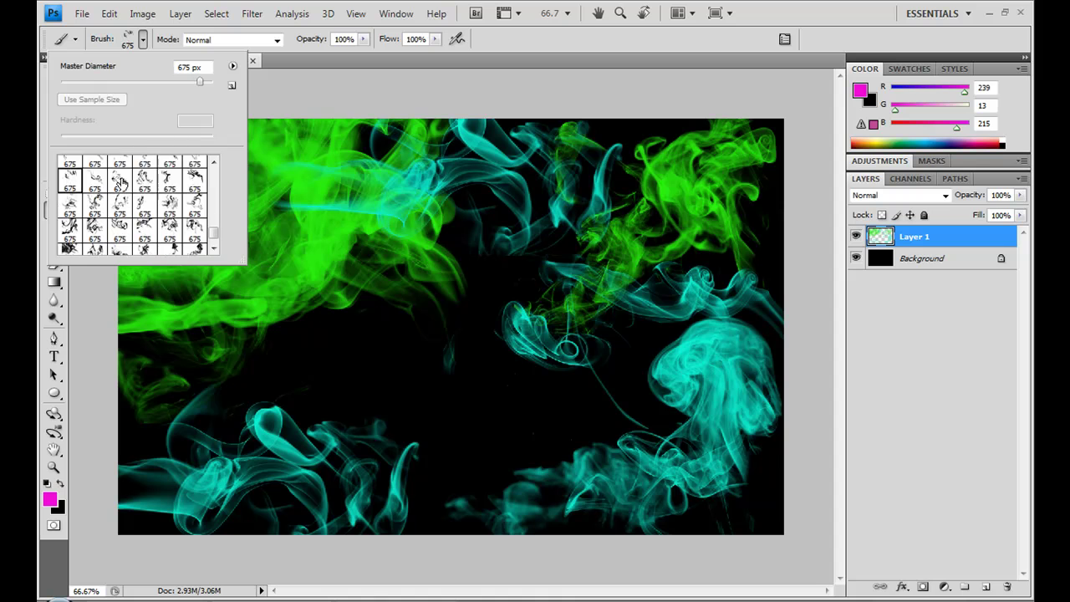
click(98, 197)
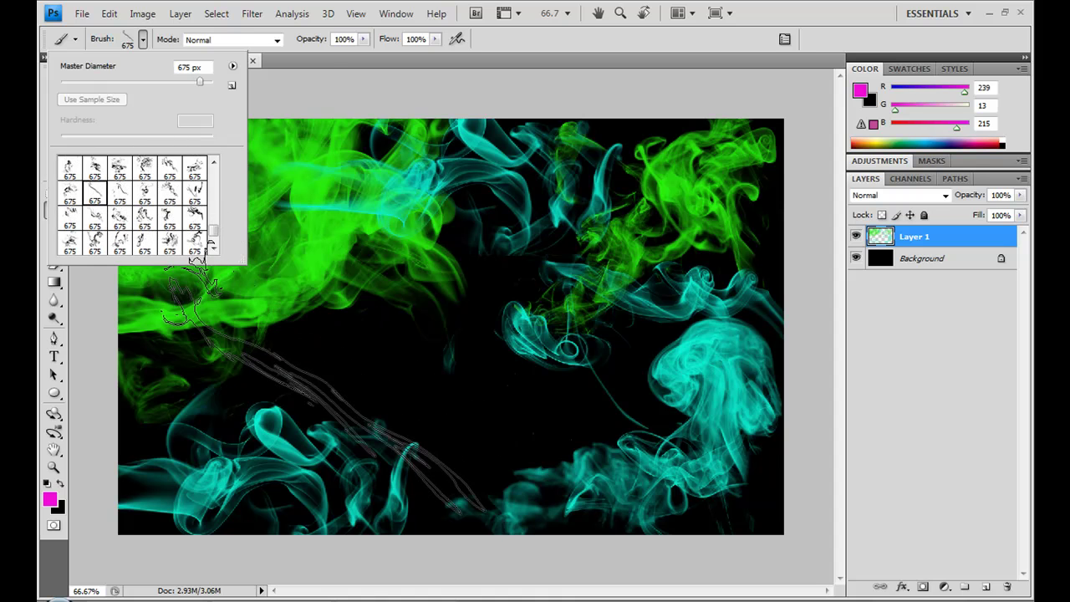
click(326, 391)
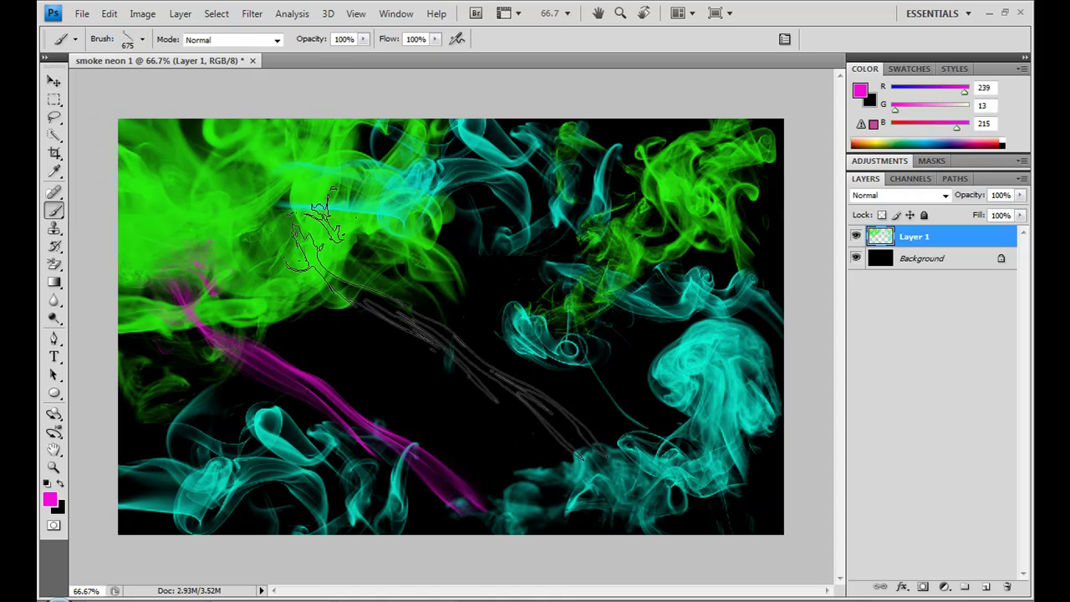
- Stamp magenta smoke across the canvas centre, undoing one stamp and trying other smoke brushes
click(142, 39)
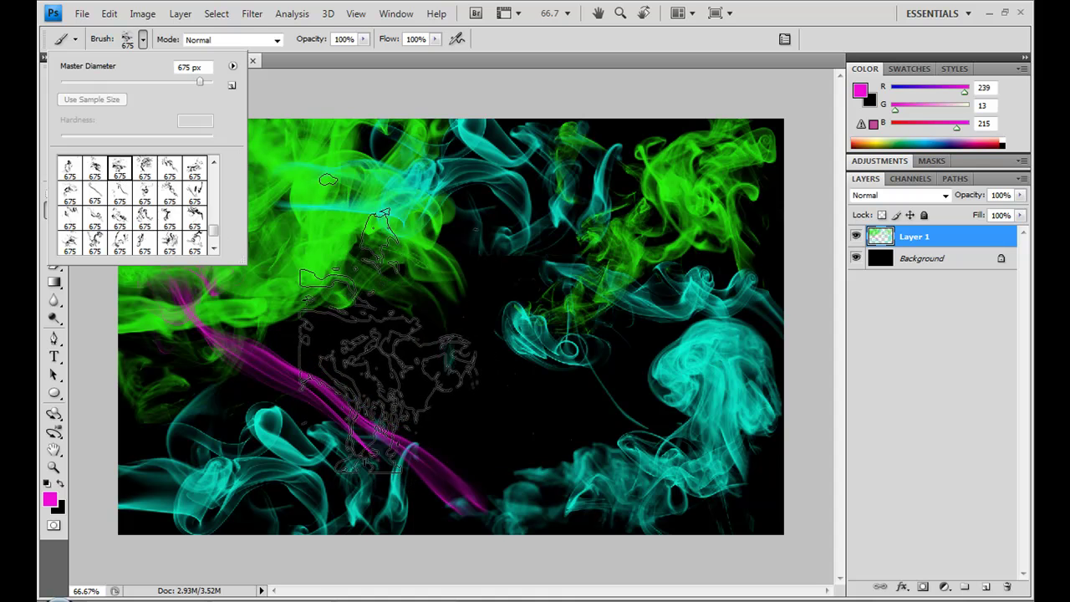
click(410, 343)
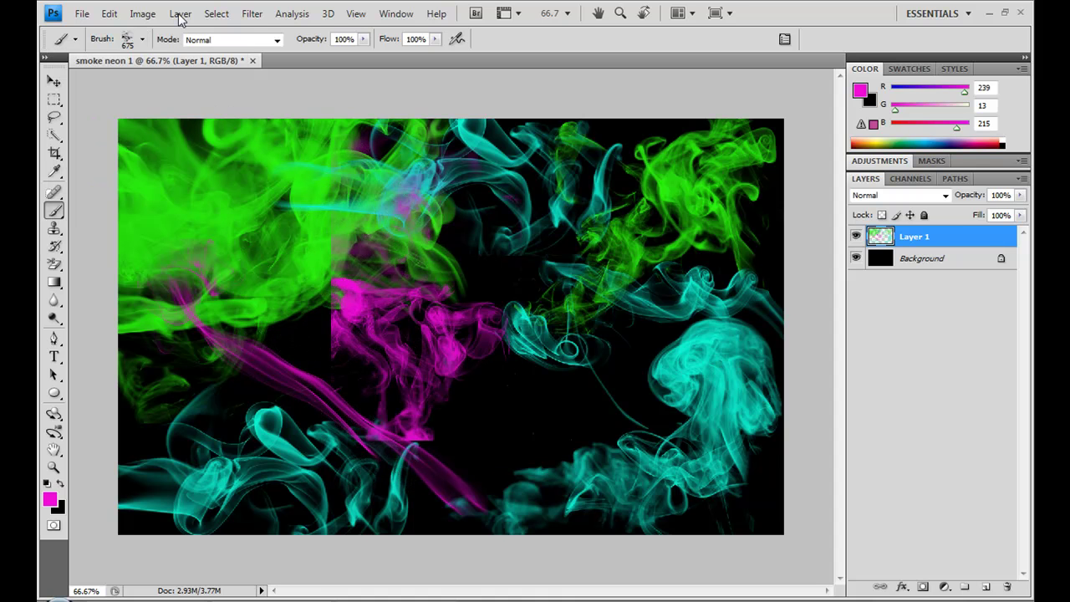
click(111, 13)
click(134, 31)
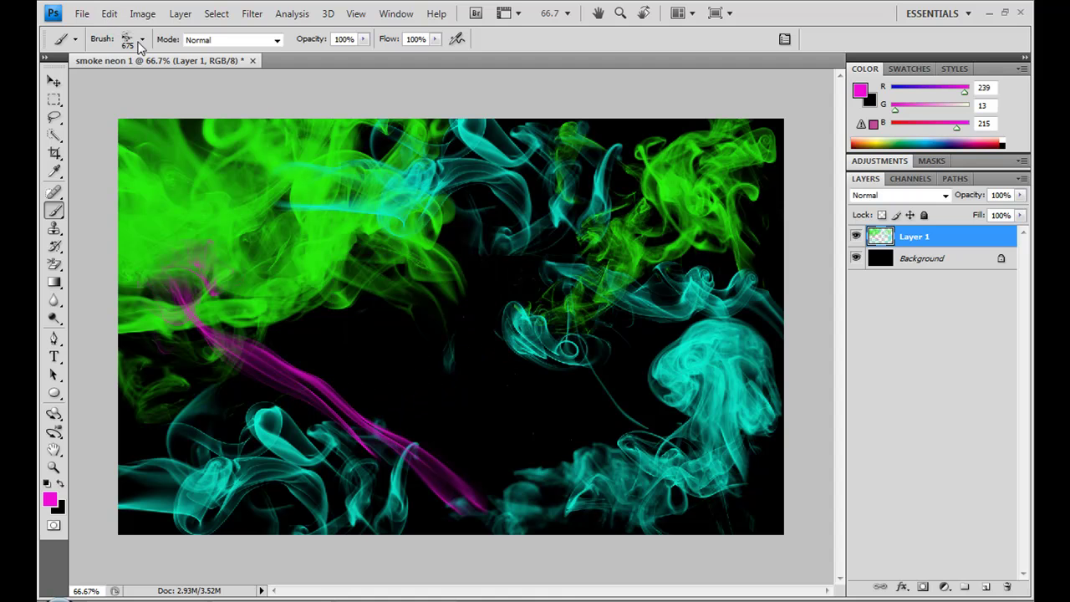
click(142, 39)
click(144, 169)
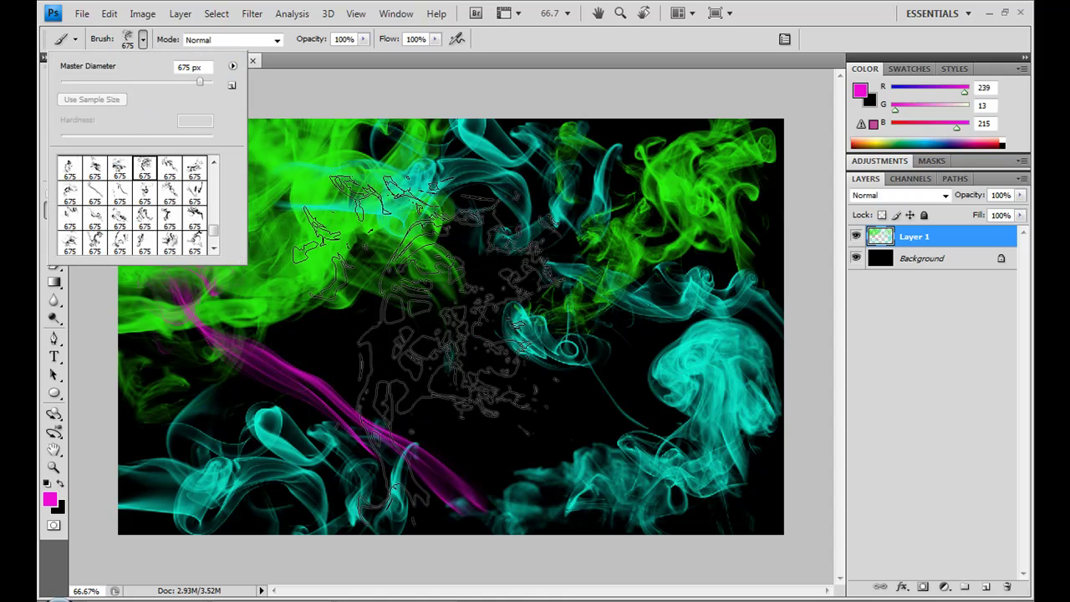
click(393, 288)
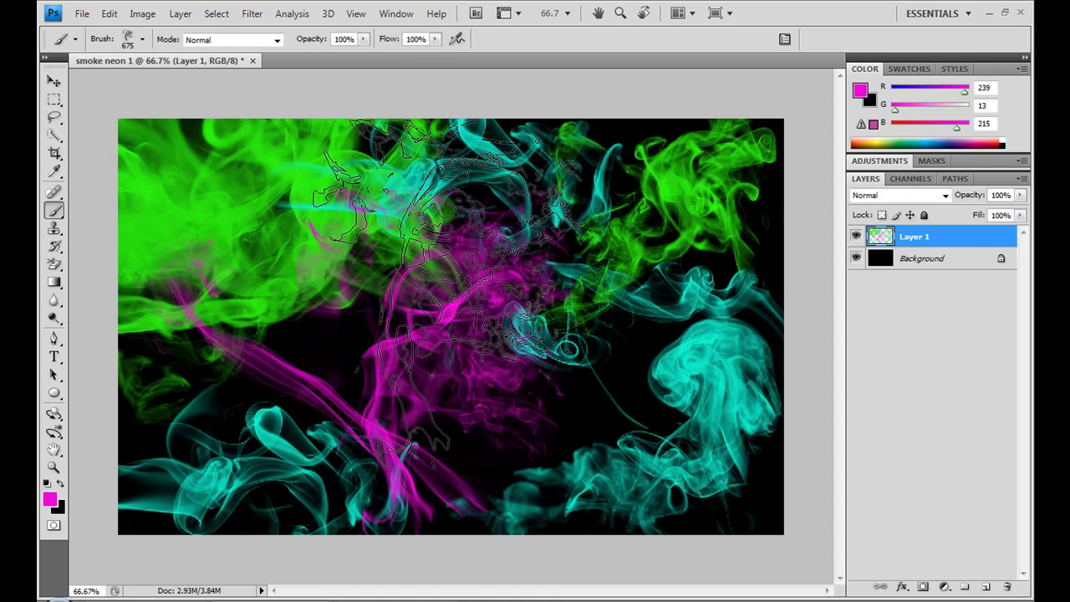
click(143, 39)
scroll(126, 178, down, 1)
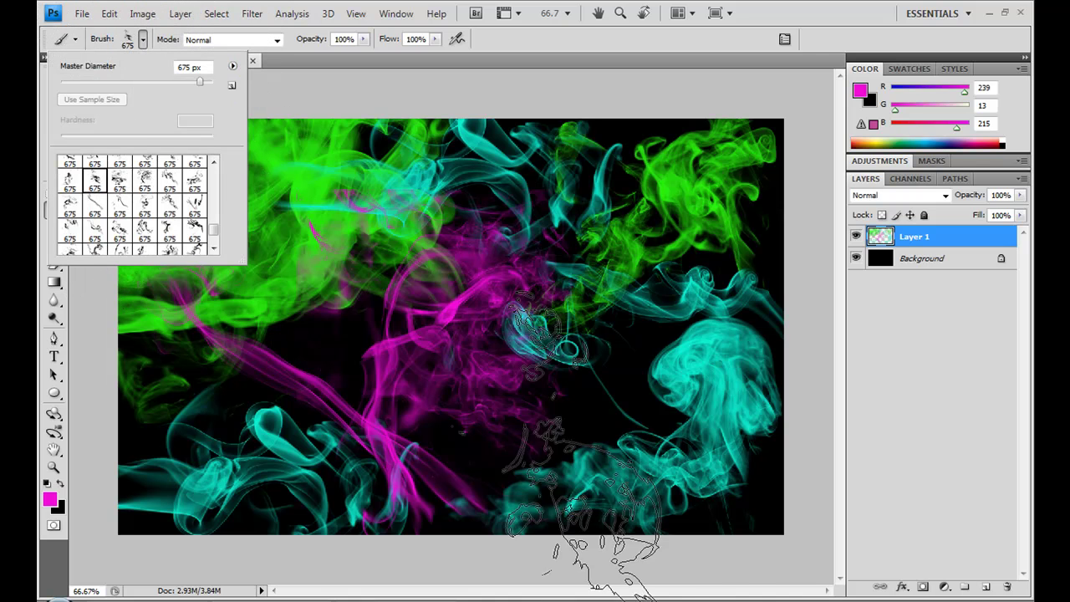
click(585, 326)
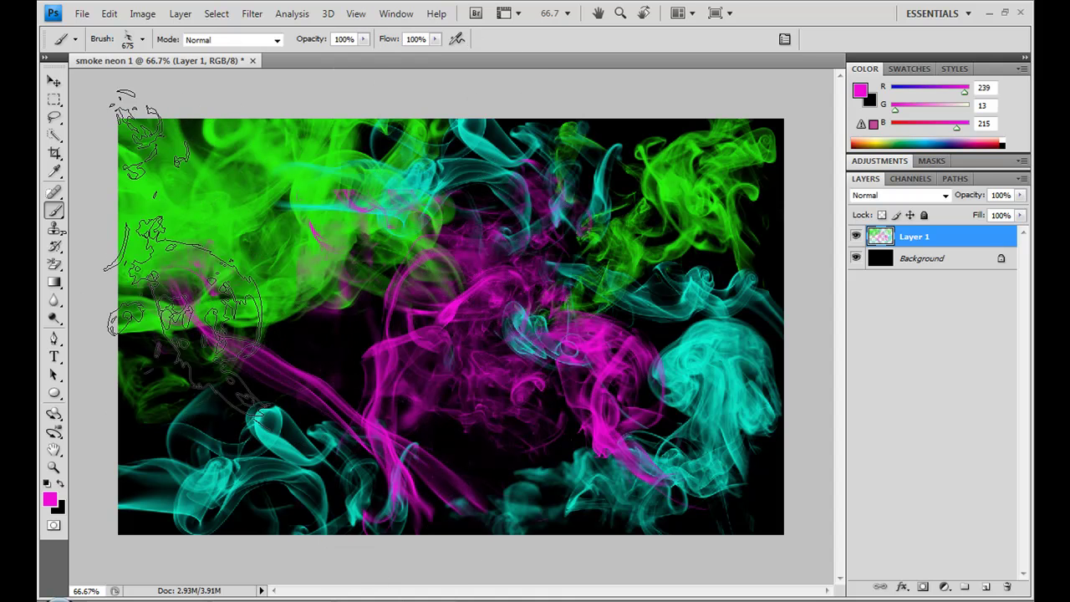
- Add a new layer above Layer 1 and set the foreground colour to white
click(987, 589)
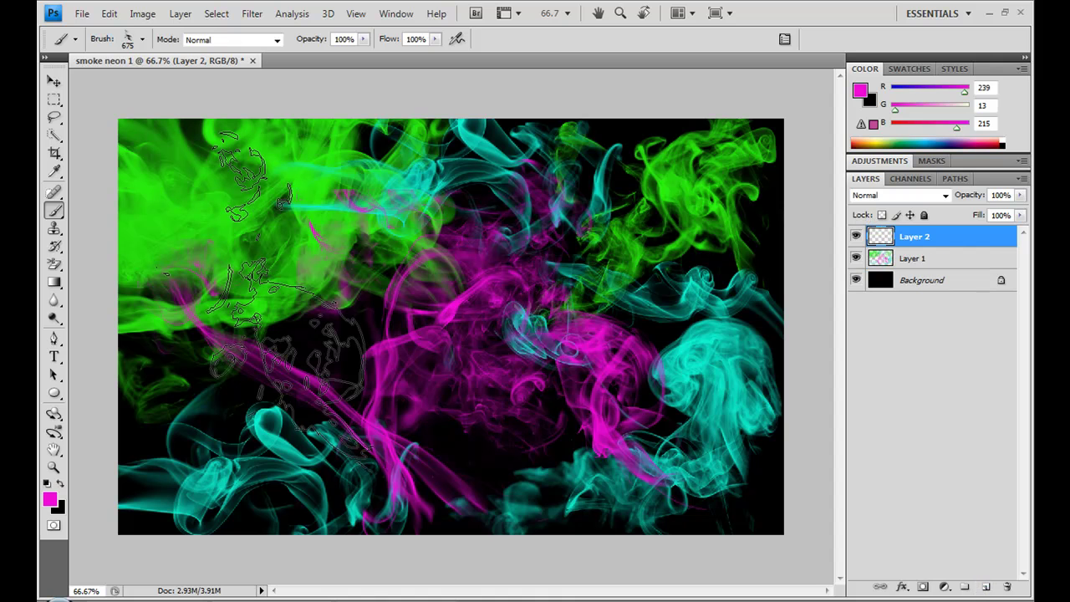
key(i)
click(49, 499)
click(372, 91)
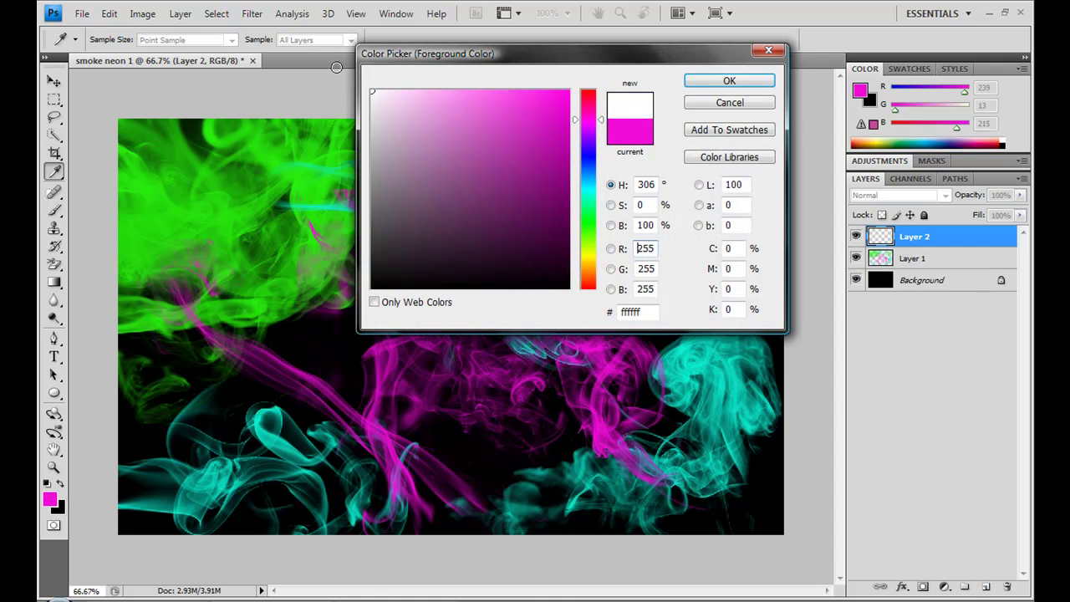
click(708, 81)
- Type 'PChacker11' and move the committed text toward the centre of the canvas
key(b)
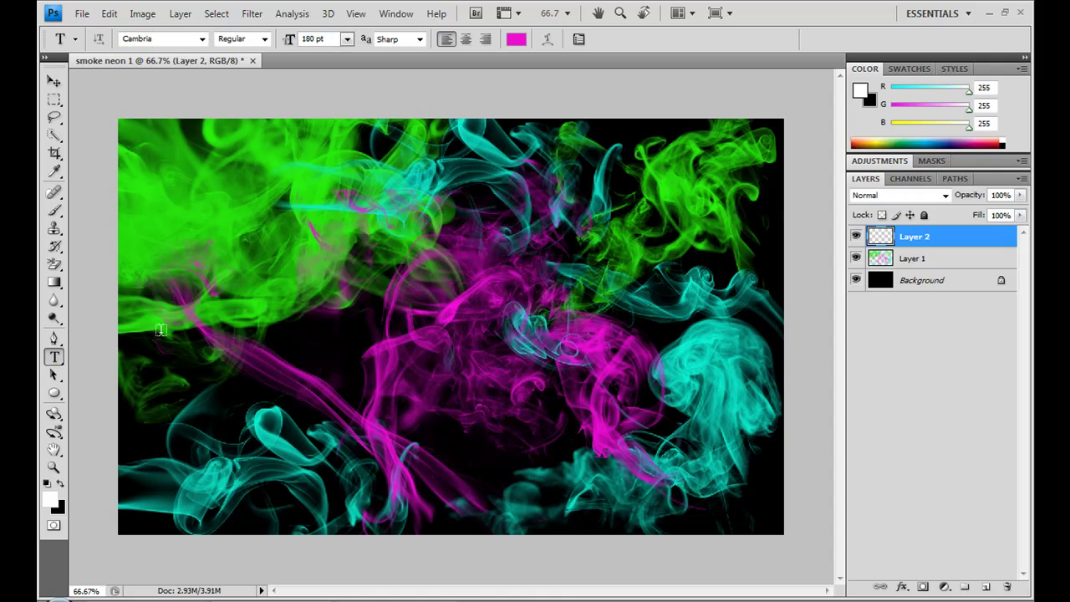
drag(672, 387, 757, 375)
text(PC)
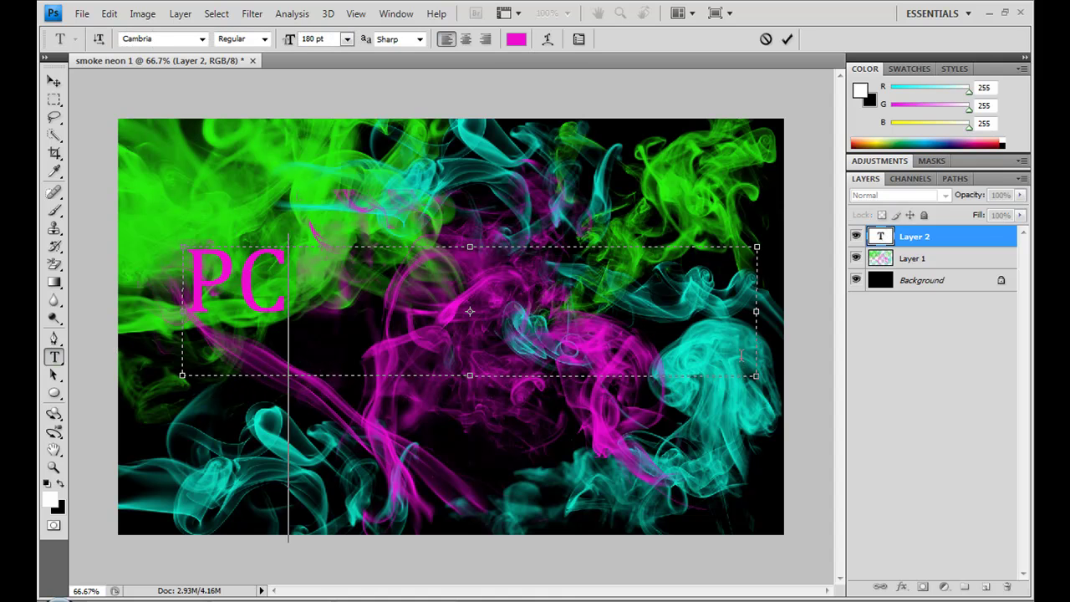
text(hacker11)
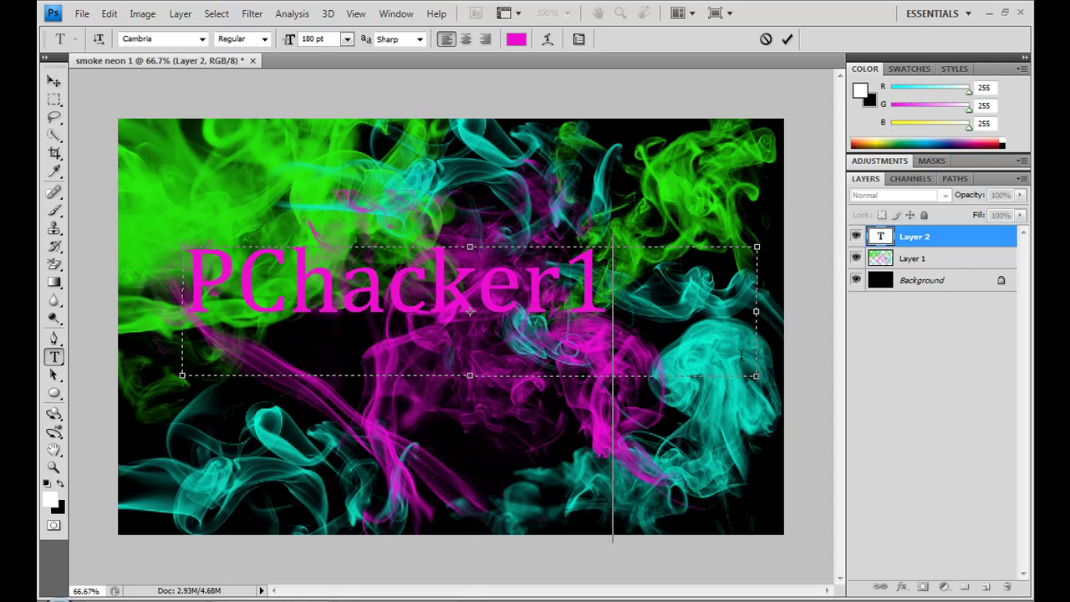
click(54, 81)
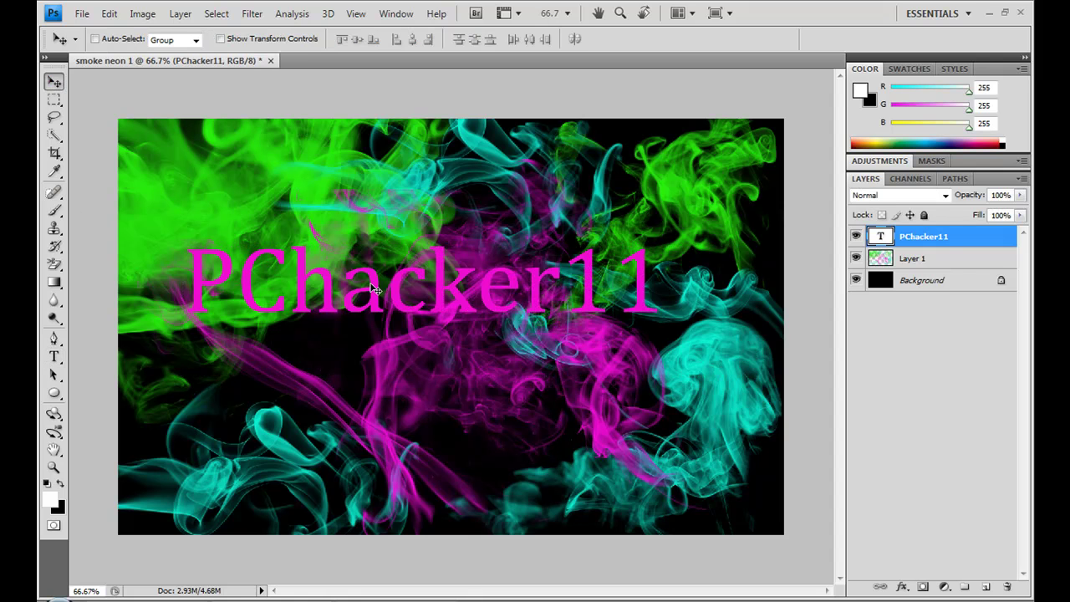
drag(376, 285, 404, 316)
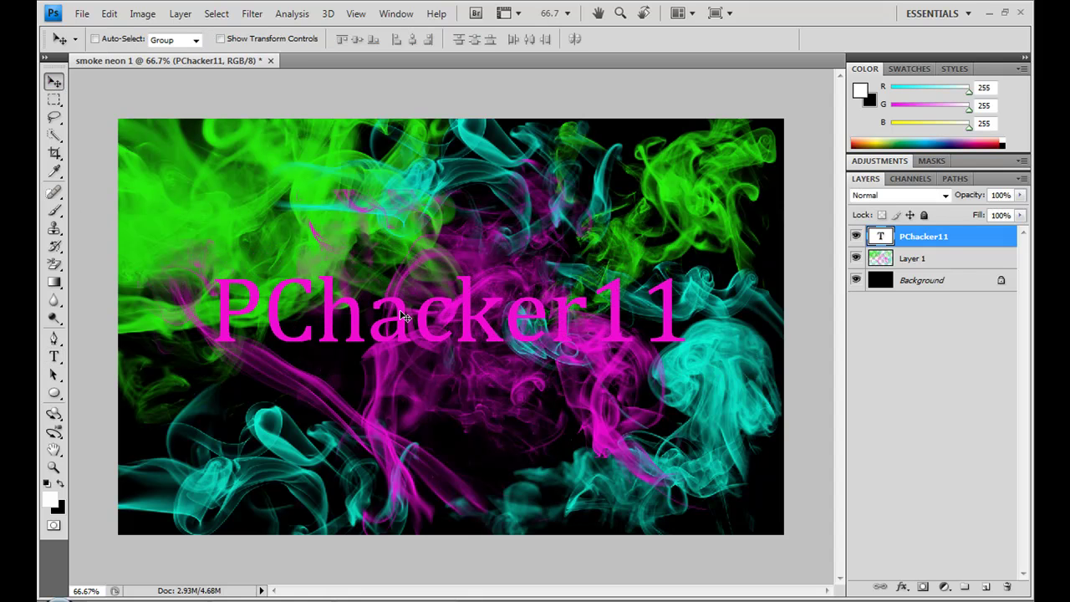
- Apply Drop Shadow, Inner Shadow, Outer Glow, Inner Glow and a white 3 px Stroke to the text
double_click(979, 242)
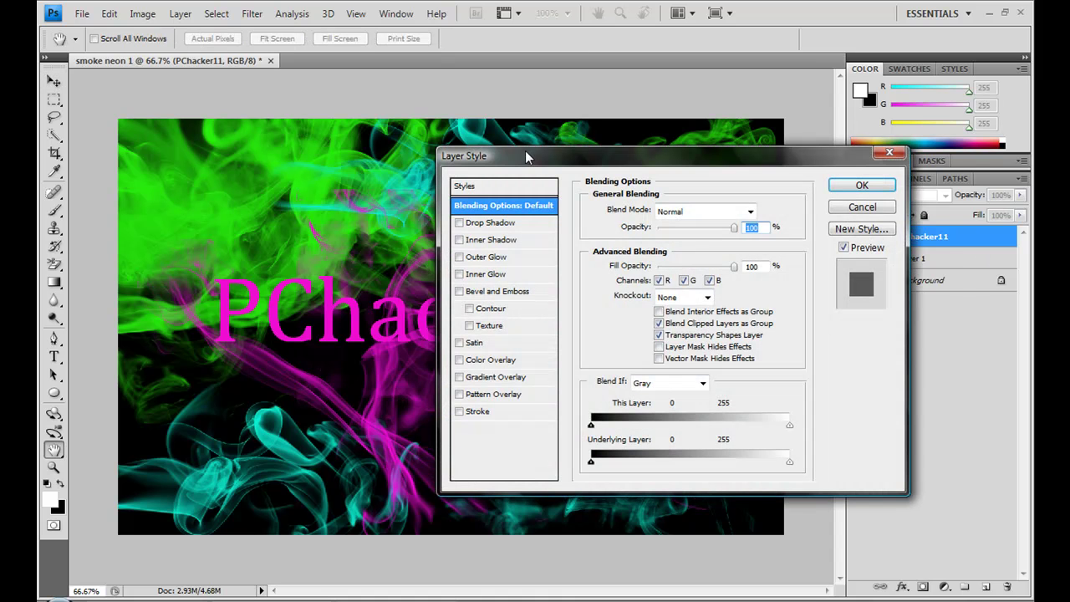
click(481, 224)
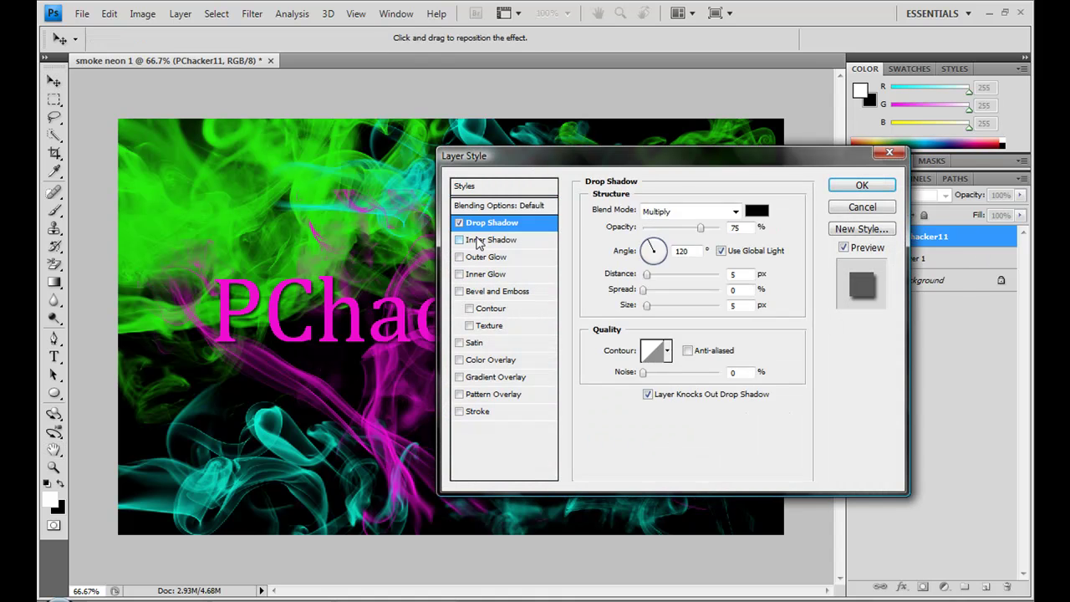
click(478, 240)
click(480, 256)
click(480, 274)
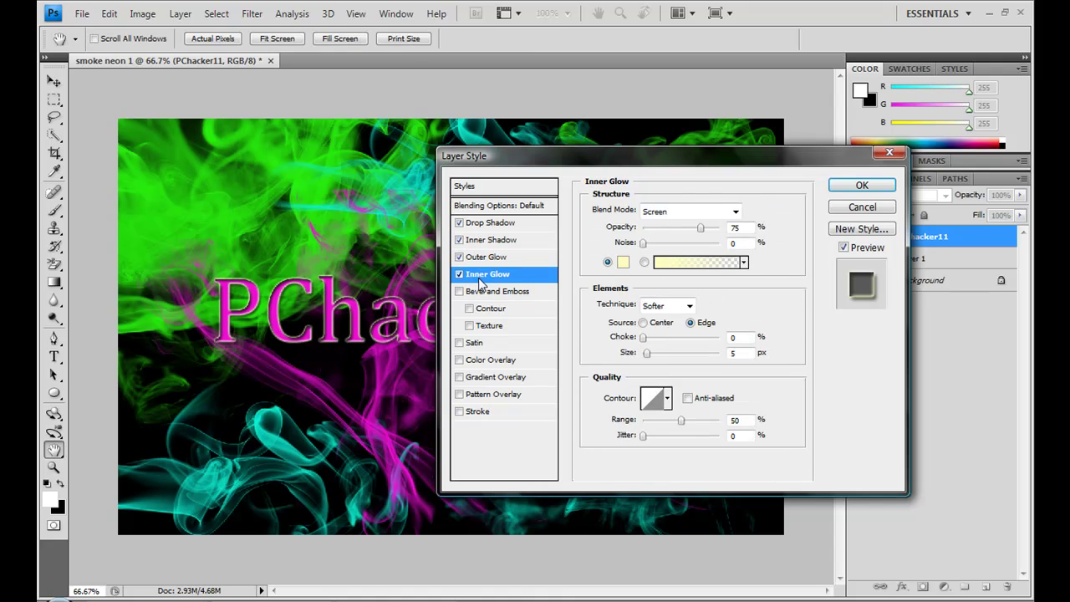
click(481, 412)
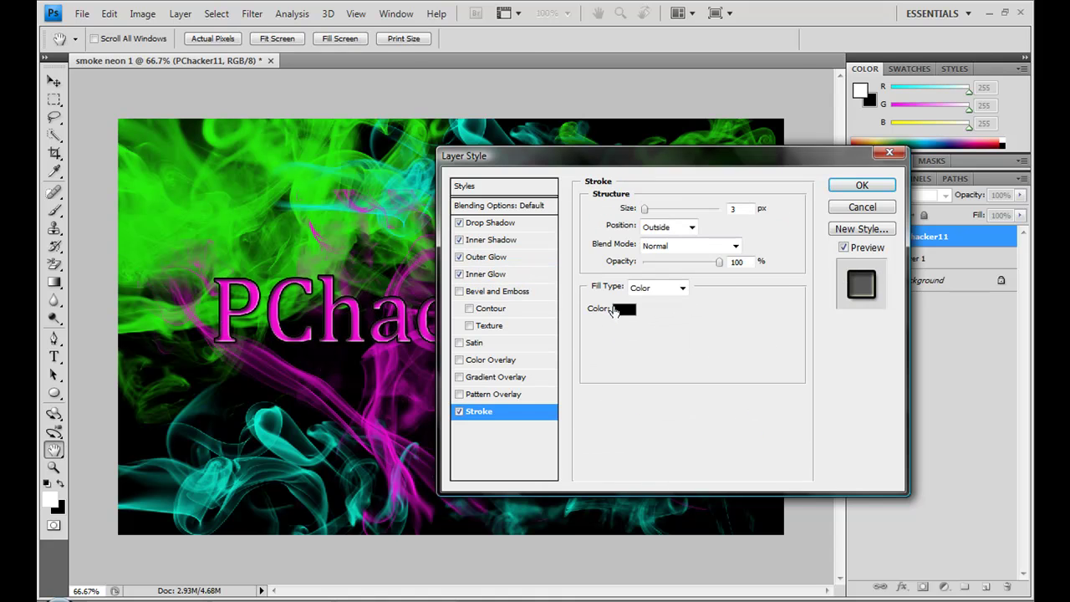
click(620, 309)
mouse_move(531, 248)
mouse_down()
mouse_move(377, 112)
mouse_move(372, 89)
mouse_up()
click(692, 81)
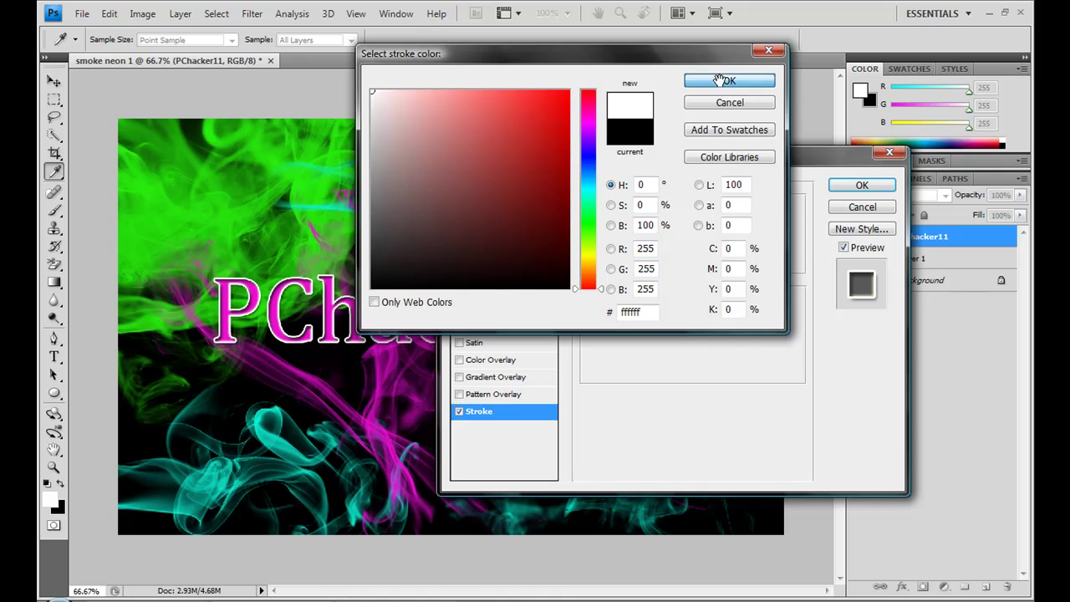
click(875, 187)
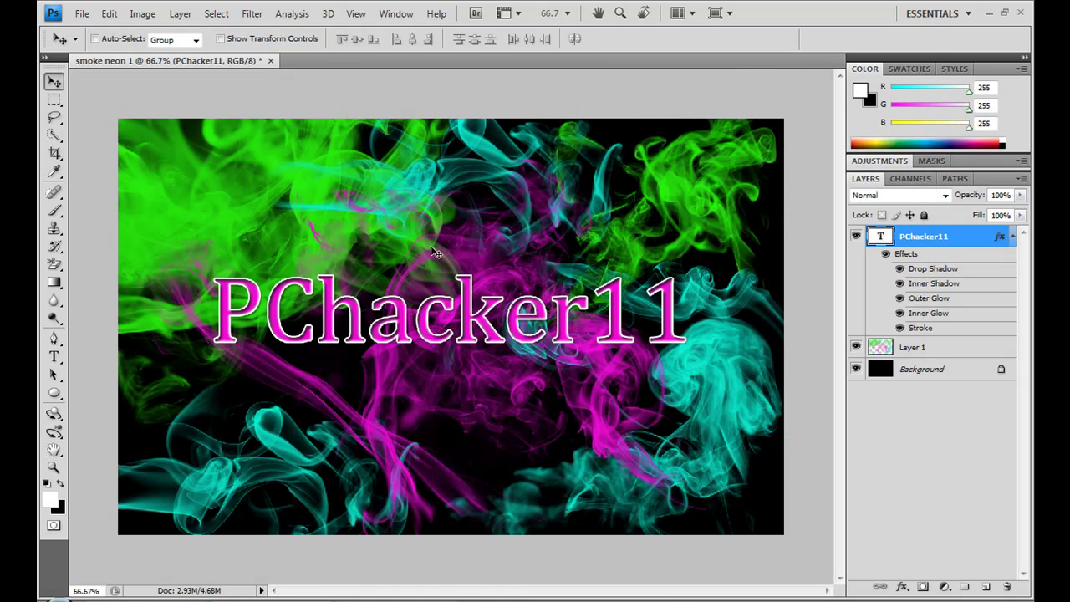
- Recolour the text's Outer Glow to magenta (ef09c6) and widen it to 16 px
key(space)
double_click(936, 301)
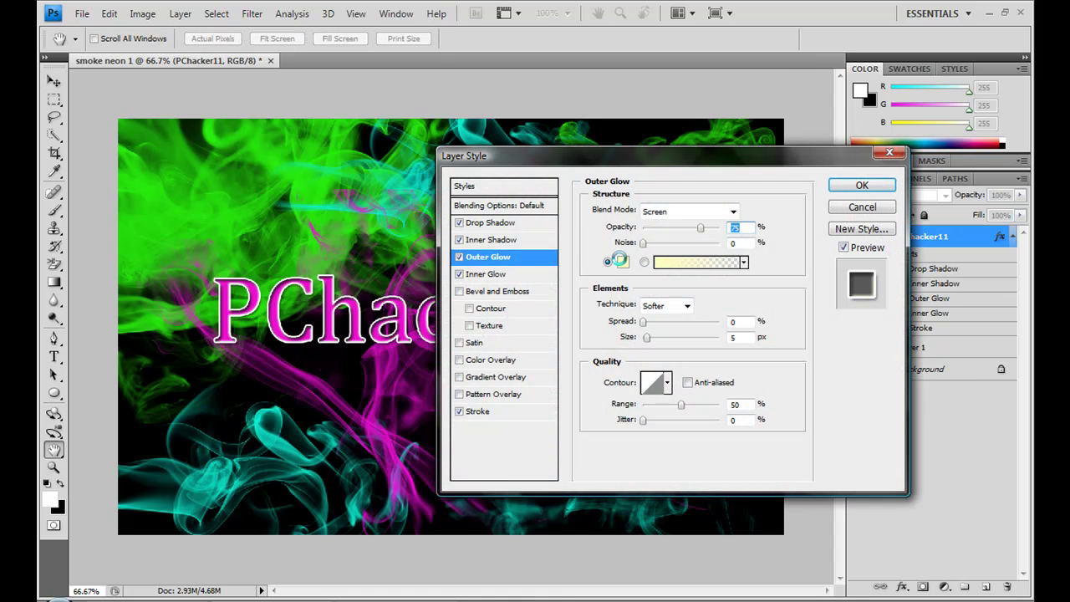
click(622, 261)
mouse_move(597, 134)
mouse_down()
mouse_move(597, 117)
mouse_move(562, 102)
mouse_move(589, 130)
mouse_move(588, 118)
mouse_up()
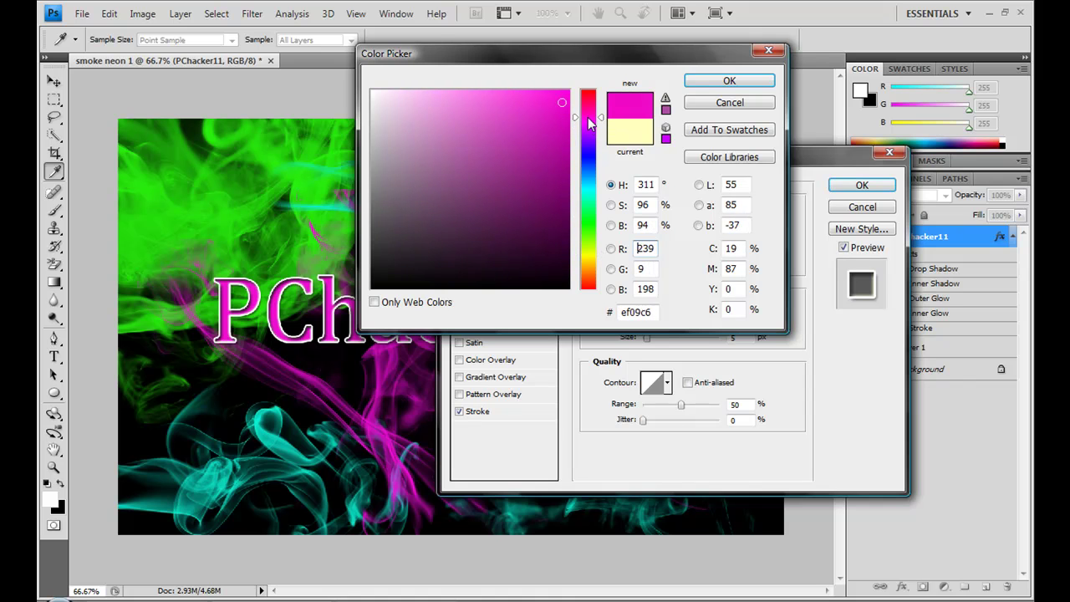
click(729, 80)
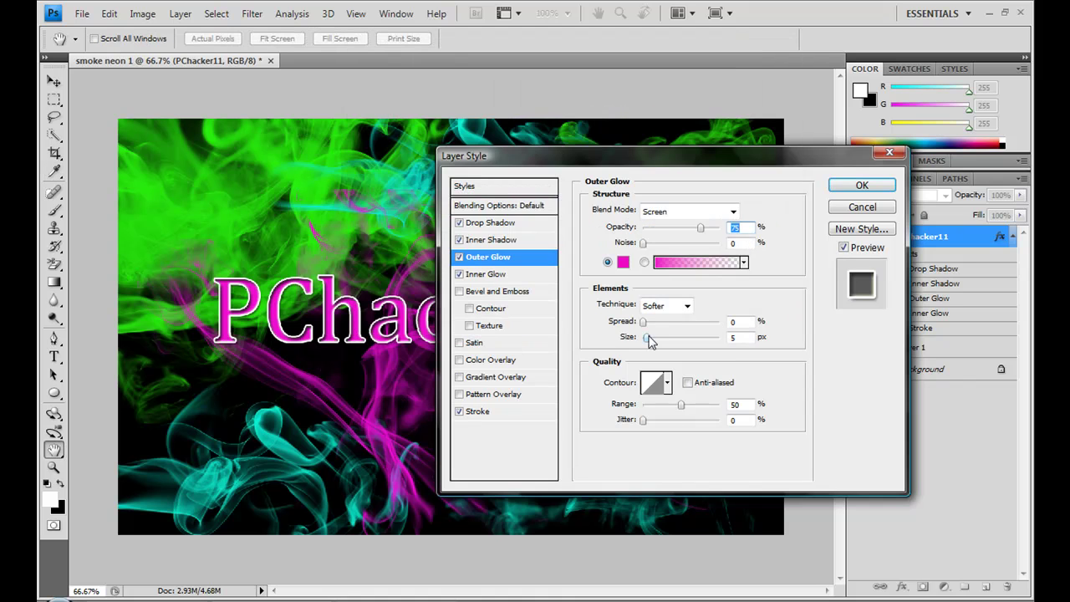
click(651, 339)
drag(652, 341, 660, 339)
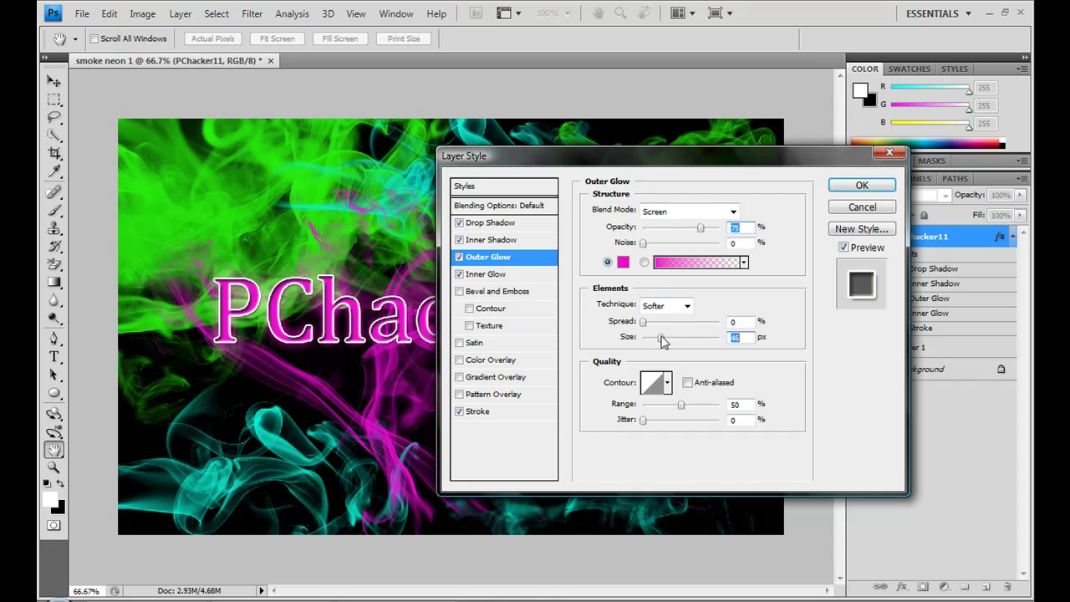
click(856, 187)
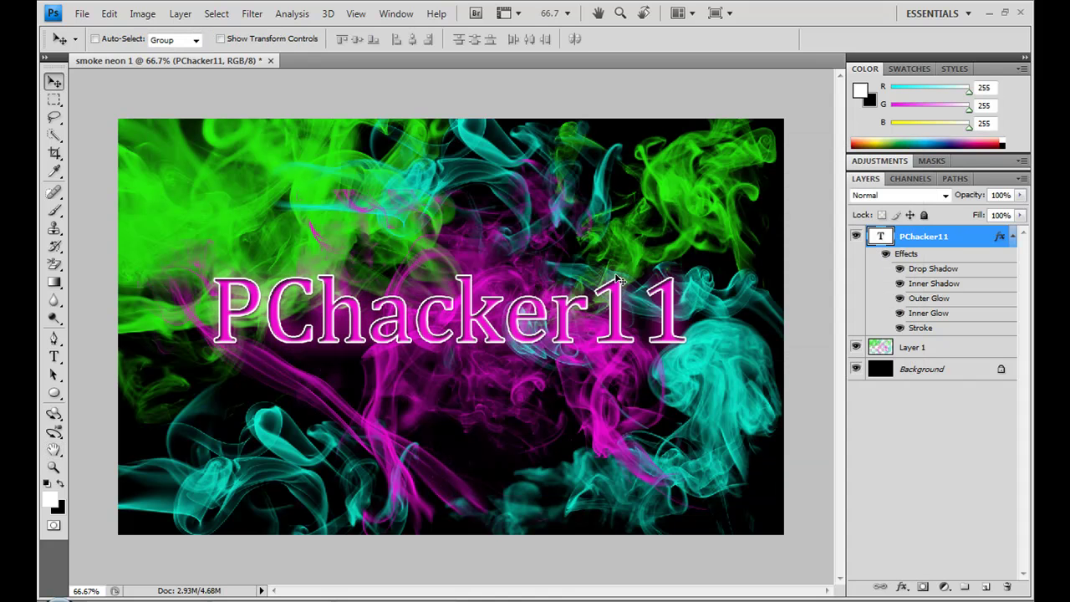
- Save the image to the Desktop as JPEG 'smoke neon 1' at maximum quality, then minimise Photoshop
click(82, 14)
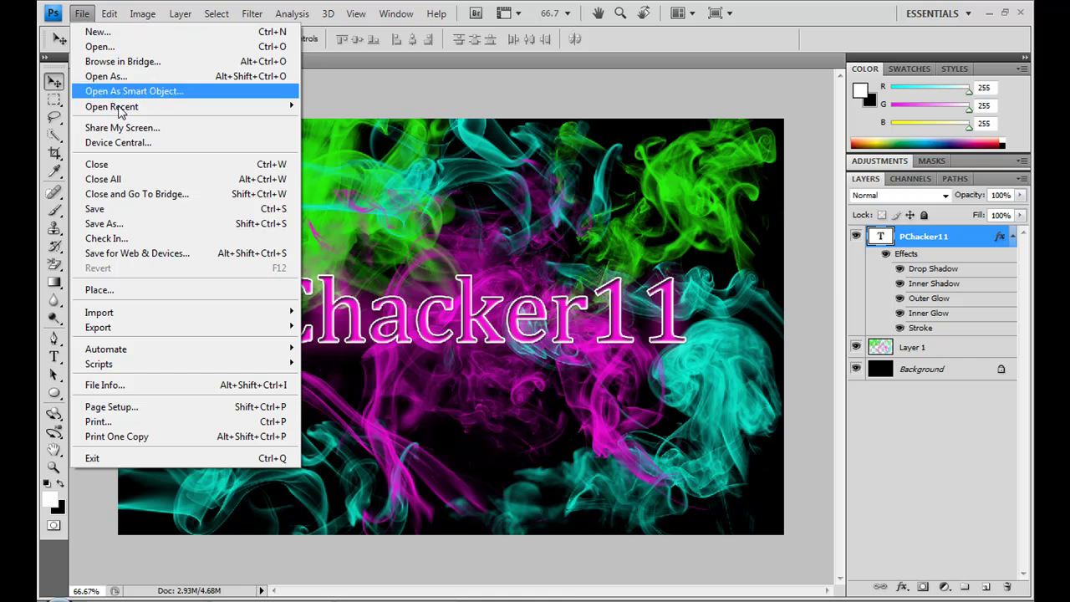
click(113, 223)
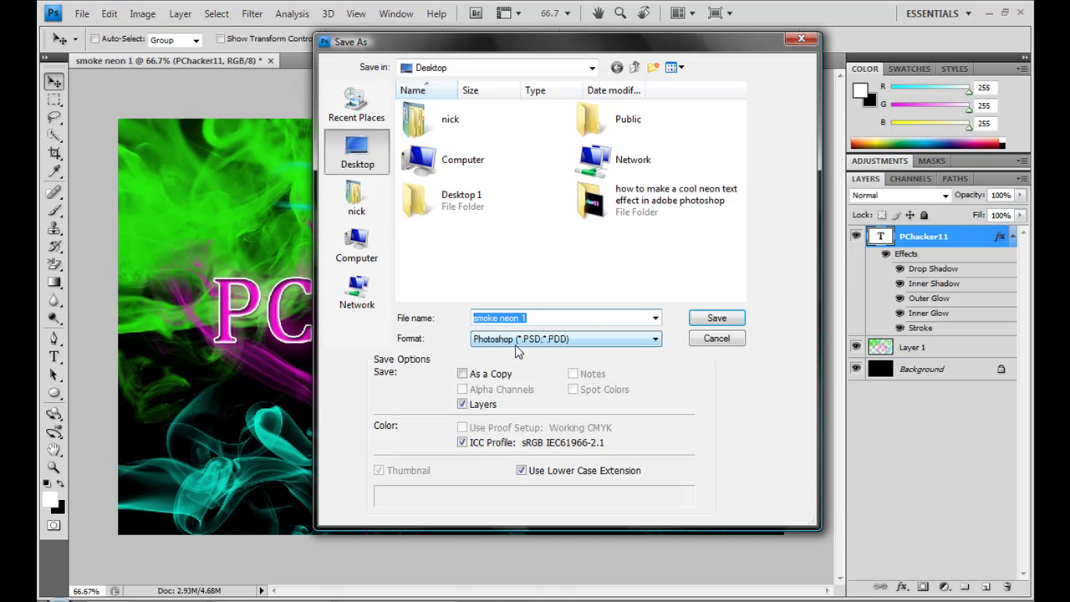
click(516, 342)
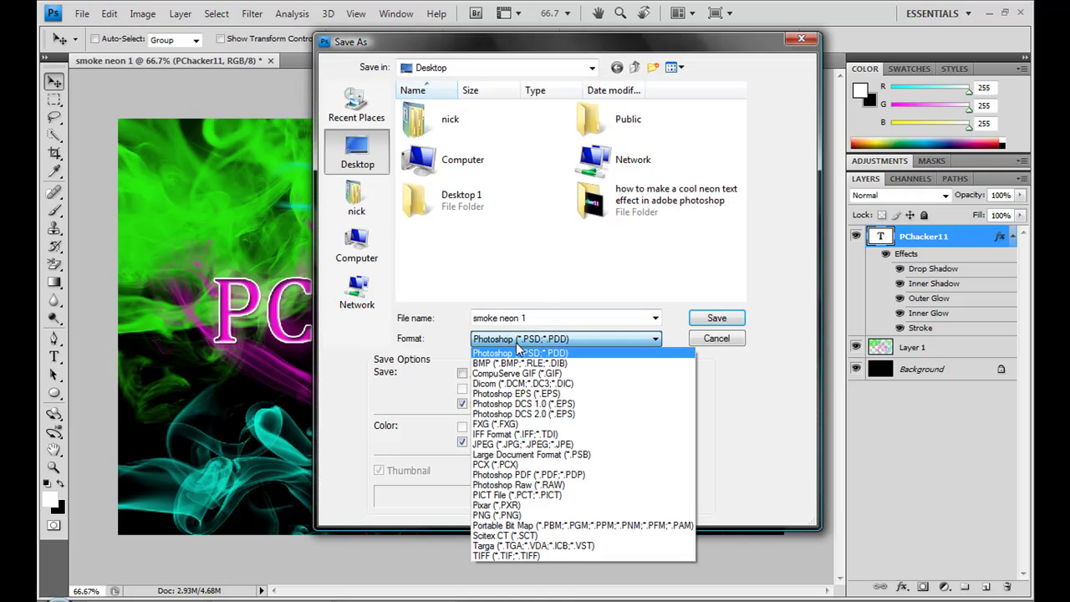
click(519, 444)
click(716, 318)
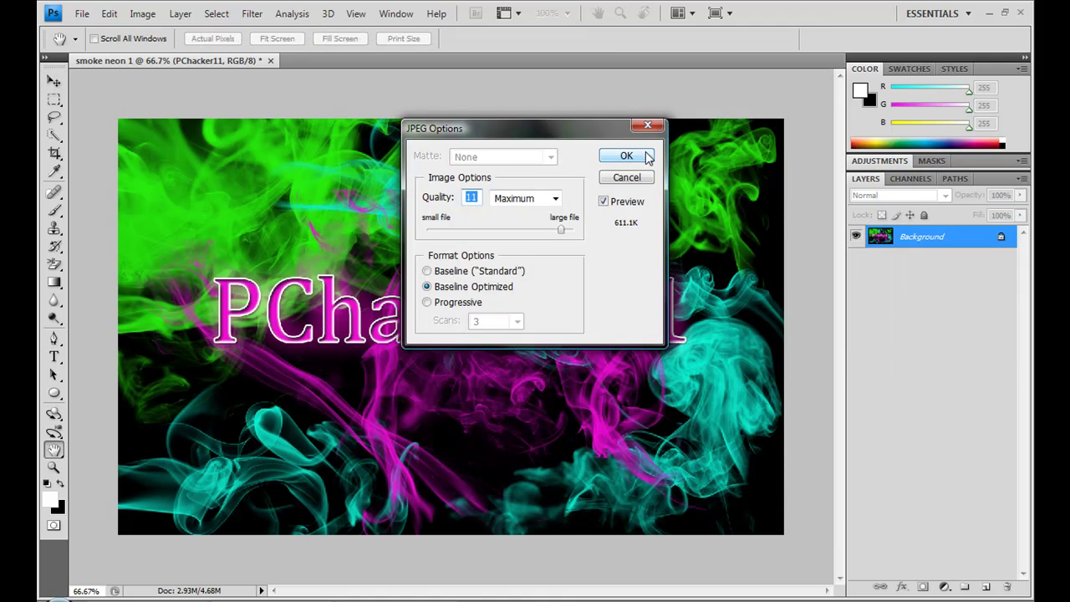
click(647, 157)
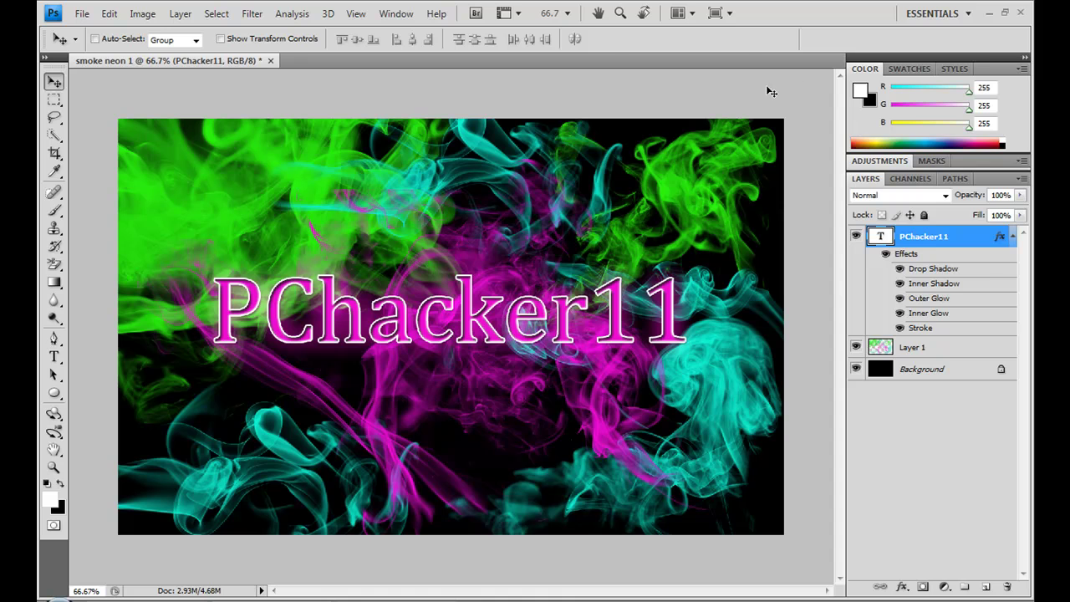
click(988, 13)
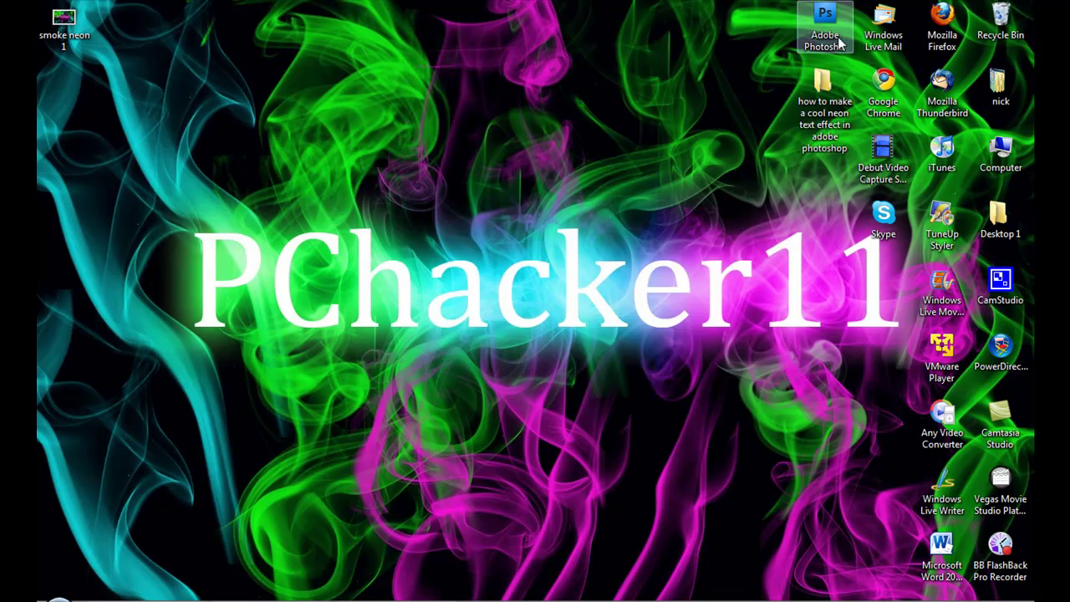
- Set the smoke neon 1 image on the desktop as the Windows desktop background
click(660, 96)
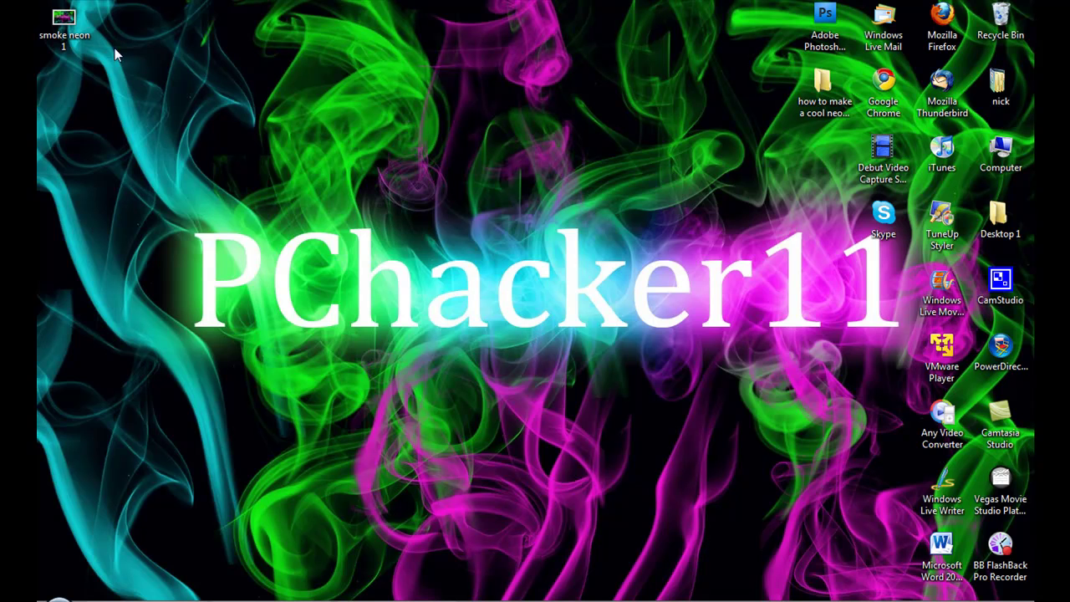
right_click(69, 19)
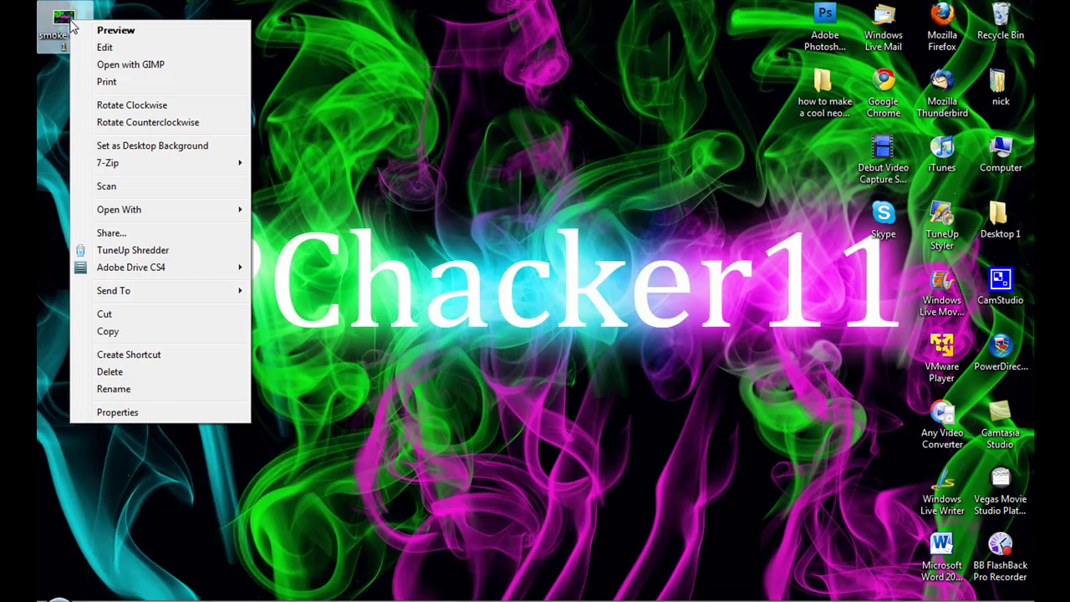
click(141, 148)
click(479, 215)
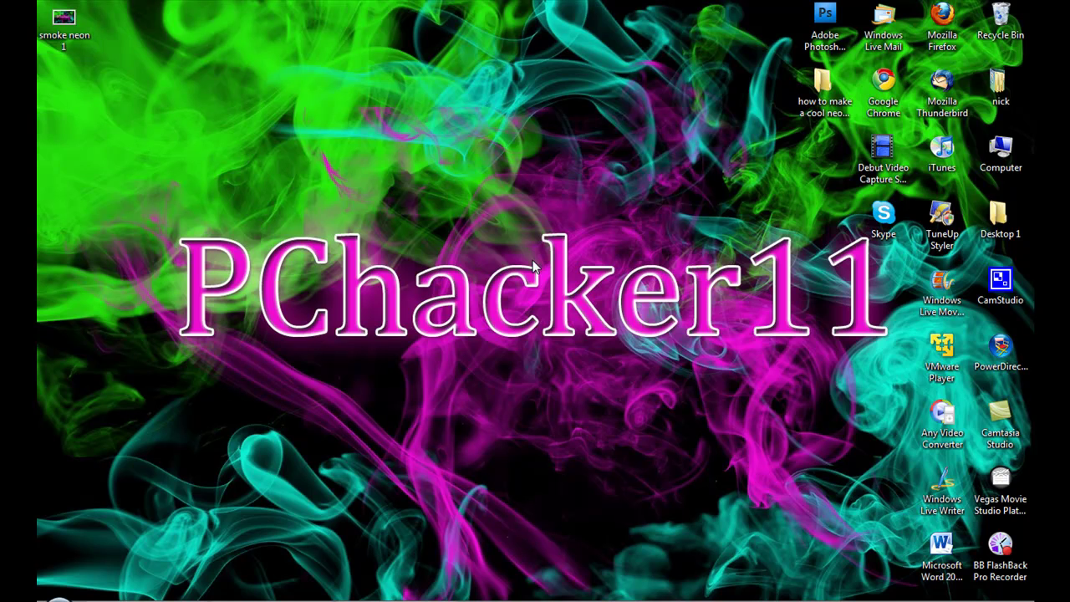